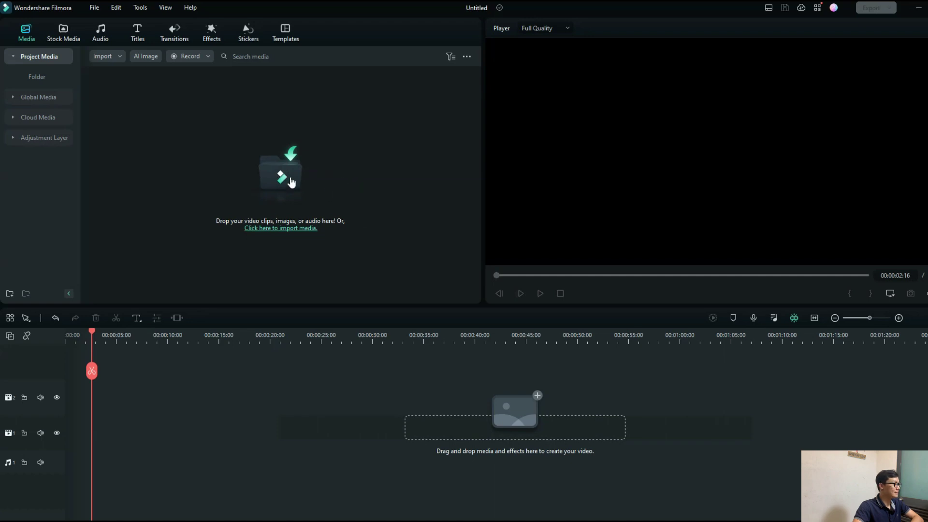
# Open the Pexels stock video library from the Stock Media panel
pyautogui.click(64, 34)
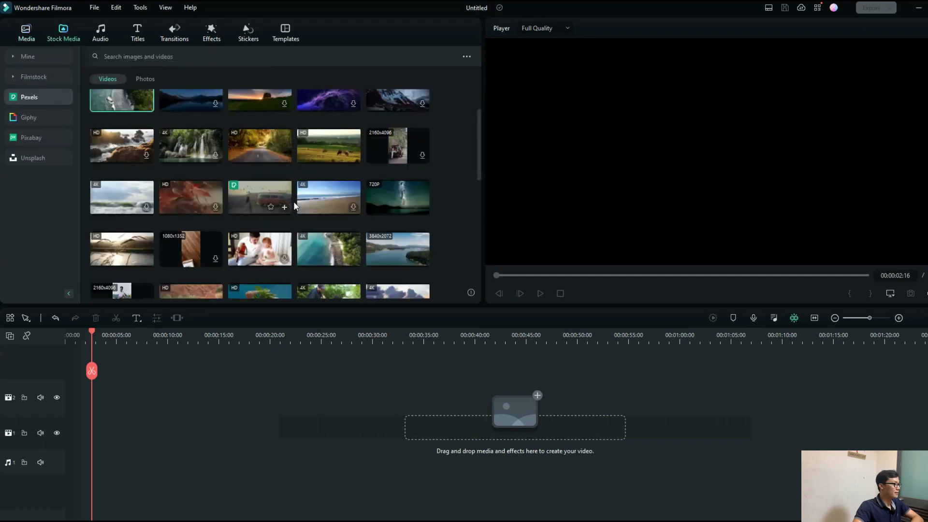
# Add the van-and-balloons clip to the timeline and close the gap so it starts at 0:00
pyautogui.moveTo(244, 197); pyautogui.dragTo(90, 438)
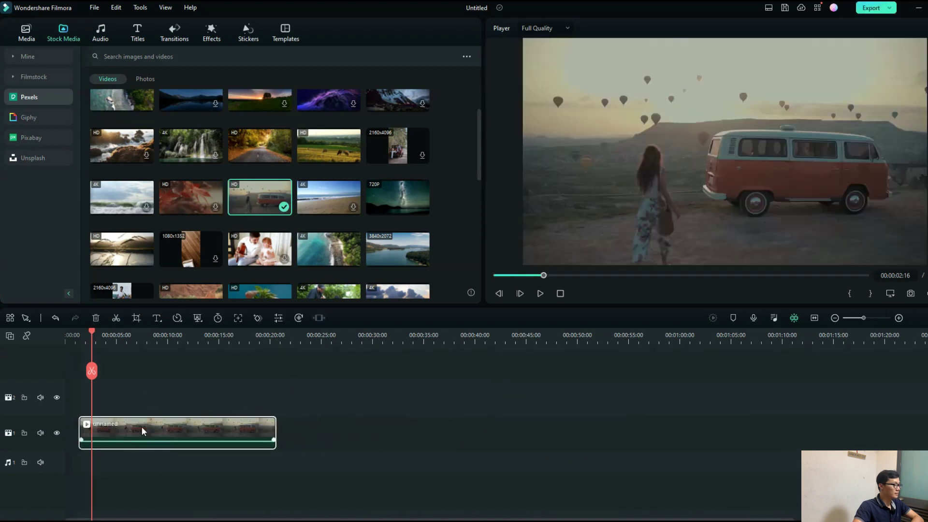
pyautogui.rightClick(72, 431)
pyautogui.click(89, 453)
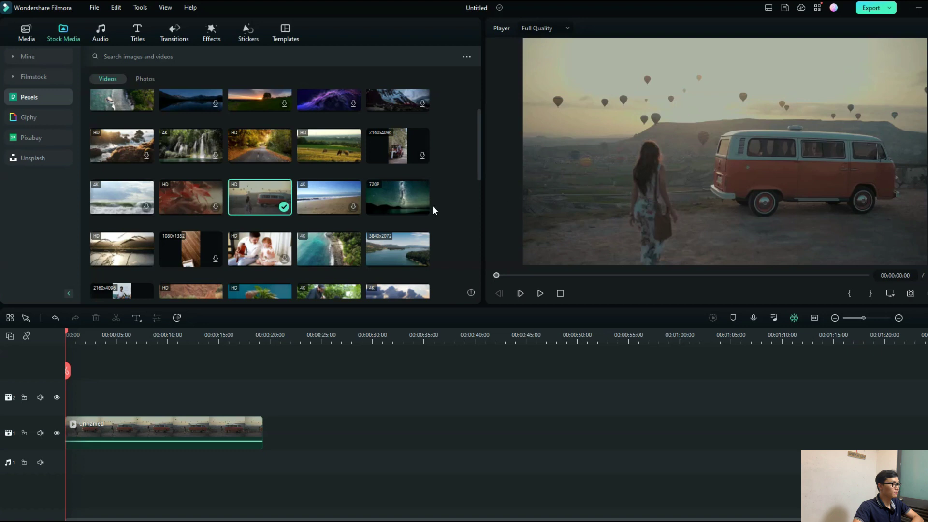
# Add the starry-sky clip, move the van clip to track 2, and align both at 0:00
pyautogui.moveTo(396, 196); pyautogui.dragTo(288, 460)
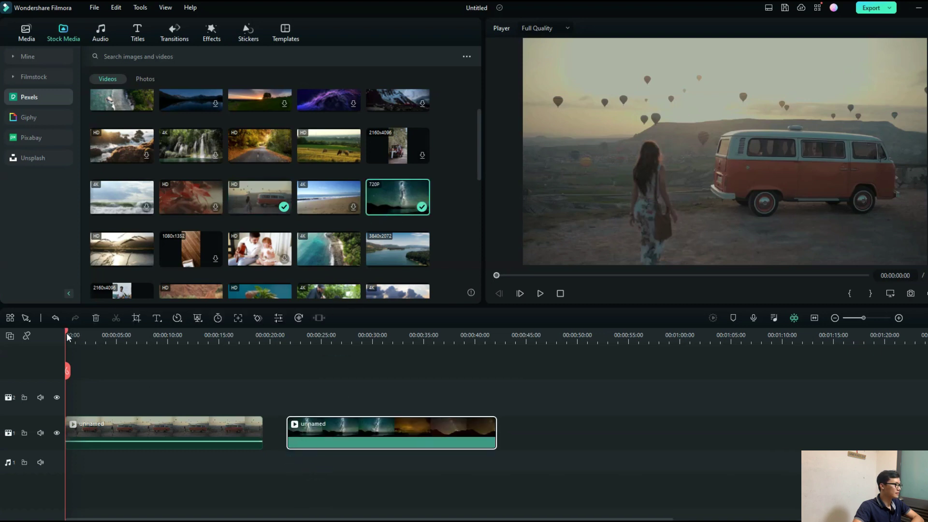
pyautogui.moveTo(68, 337)
pyautogui.mouseDown()
pyautogui.moveTo(459, 337)
pyautogui.moveTo(68, 337)
pyautogui.mouseUp()
pyautogui.moveTo(366, 434); pyautogui.dragTo(348, 454)
pyautogui.moveTo(217, 440); pyautogui.dragTo(216, 410)
pyautogui.moveTo(326, 432); pyautogui.dragTo(128, 431)
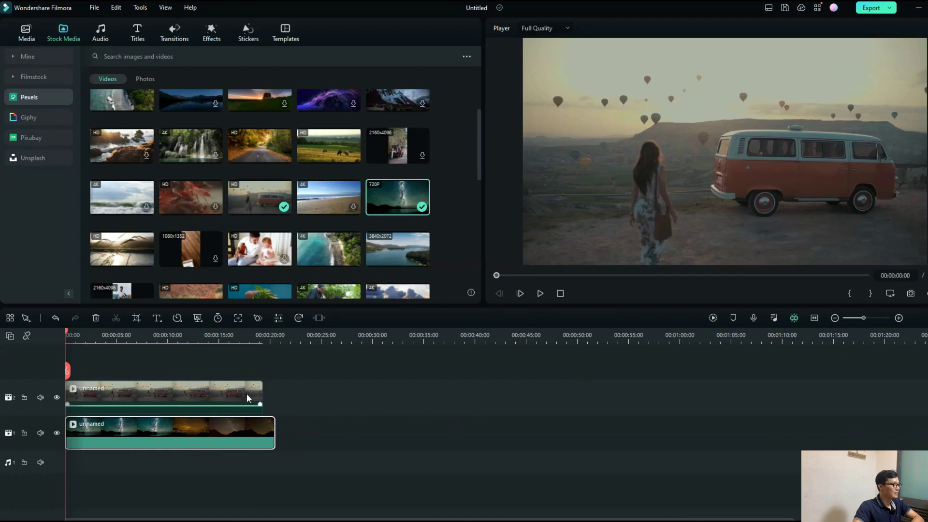
# Open the van clip's Mask settings, try a Rectangle mask, then set it back to None
pyautogui.doubleClick(210, 397)
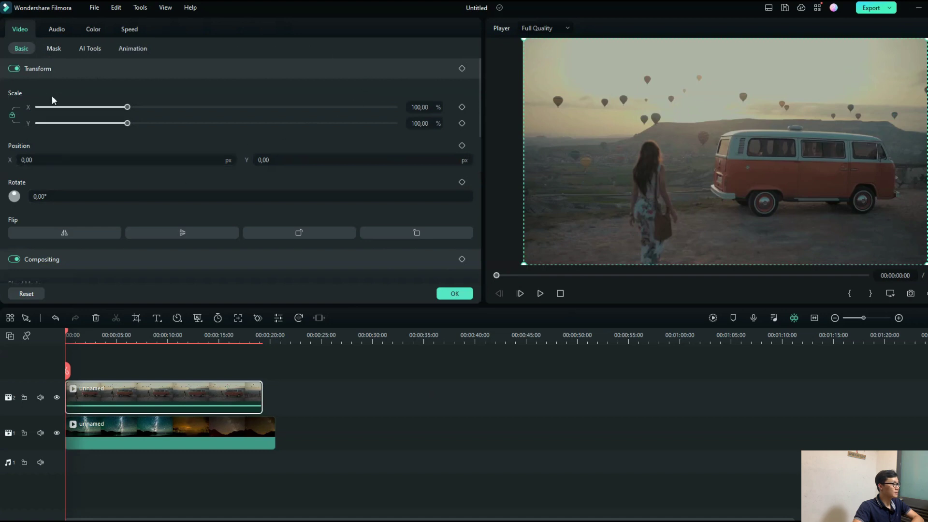
pyautogui.click(57, 49)
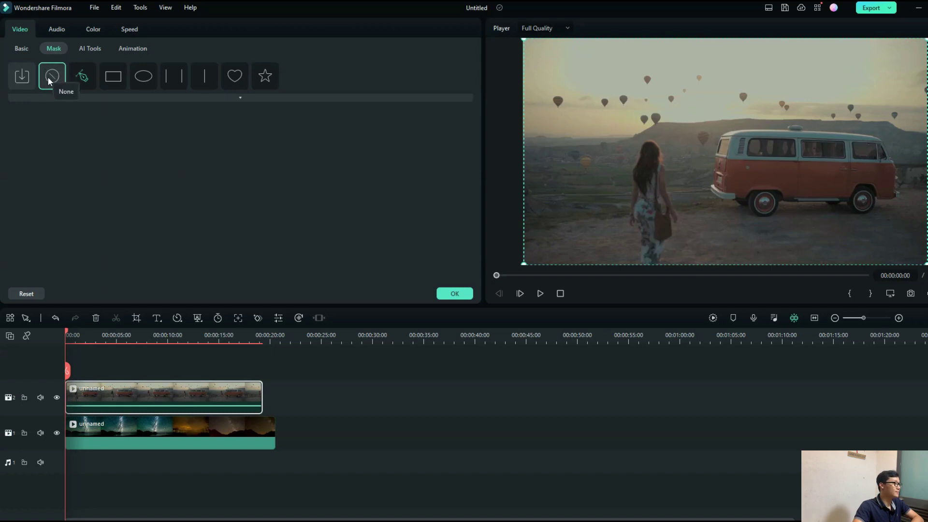
pyautogui.click(113, 76)
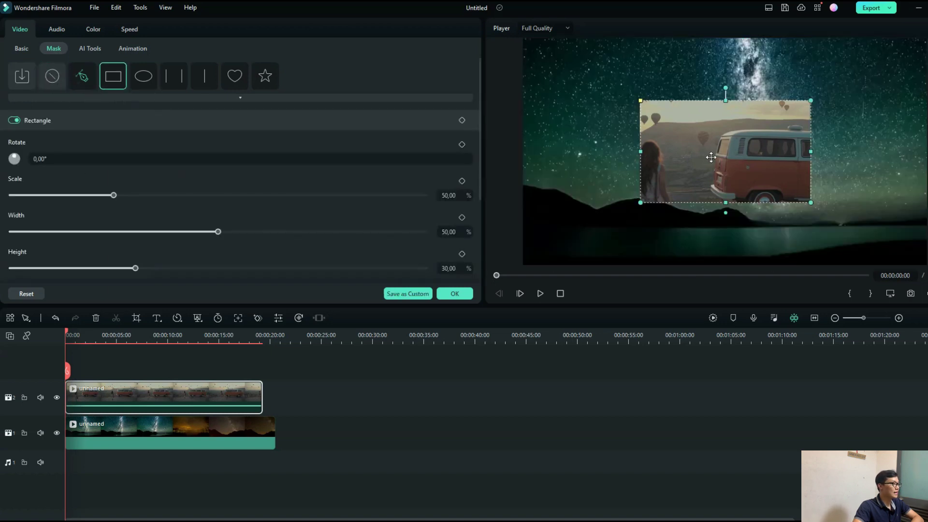
pyautogui.click(45, 83)
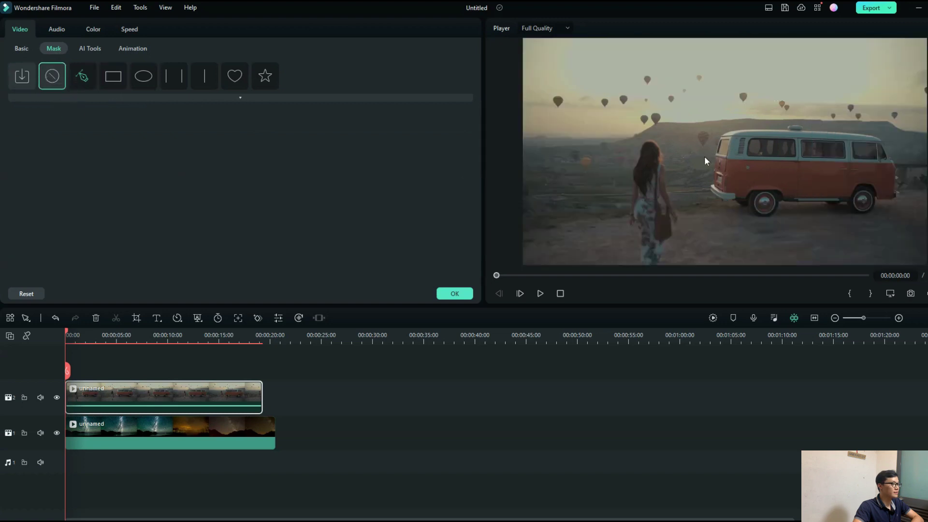
# Start a Draw Mask path with points along the woman's back and around her head
pyautogui.click(83, 78)
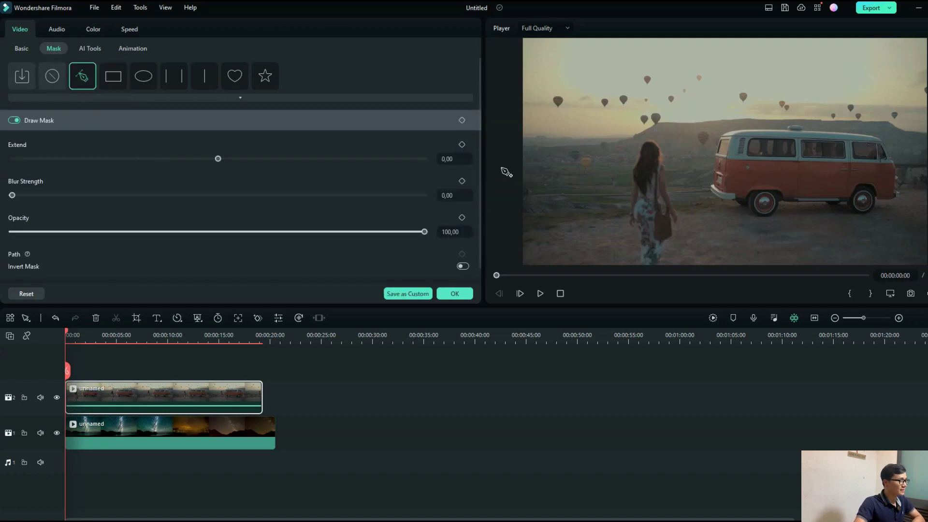
pyautogui.click(625, 204)
pyautogui.click(625, 186)
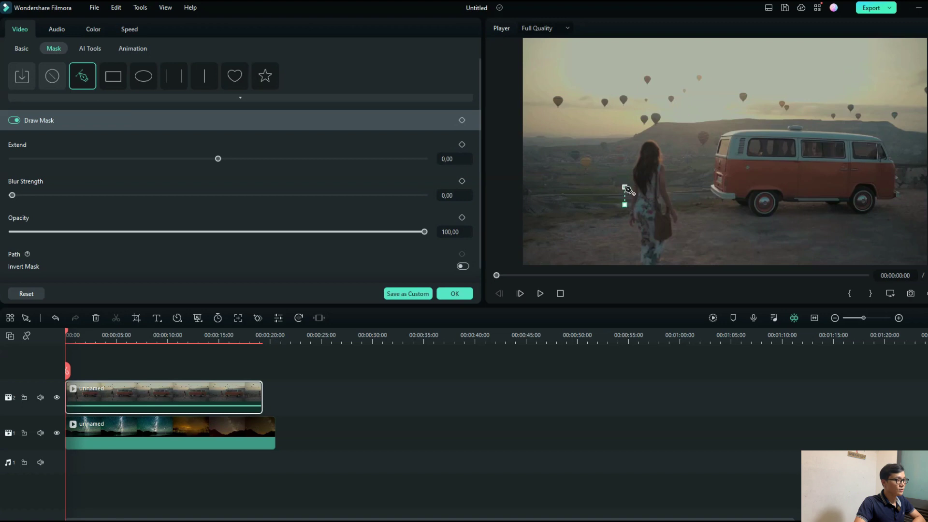
pyautogui.click(626, 167)
pyautogui.click(629, 156)
pyautogui.click(637, 139)
pyautogui.click(655, 138)
pyautogui.click(668, 149)
# Finish the outline down her side and around her feet, close it, then choose Rectangle
pyautogui.click(673, 174)
pyautogui.click(674, 211)
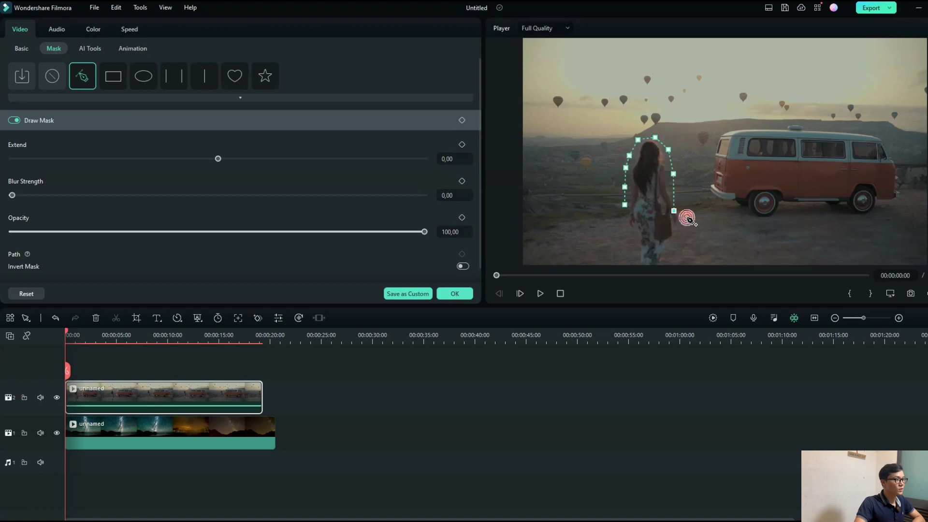
pyautogui.click(688, 221)
pyautogui.click(680, 237)
pyautogui.click(670, 261)
pyautogui.click(643, 262)
pyautogui.click(630, 256)
pyautogui.click(631, 232)
pyautogui.click(625, 207)
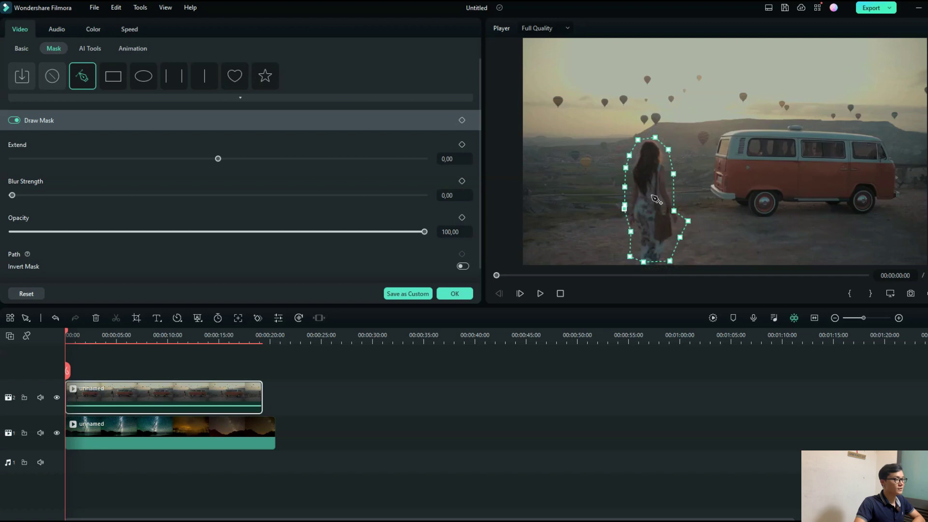
pyautogui.click(625, 208)
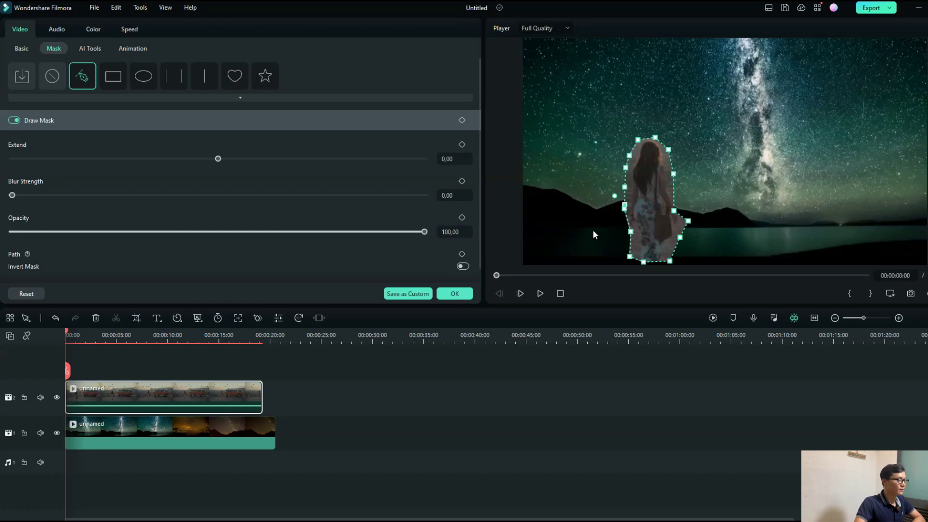
pyautogui.click(115, 79)
# Remove the drawn mask, try Parallel Lines, settle on the Circle ellipse mask and confirm with OK
pyautogui.click(534, 271)
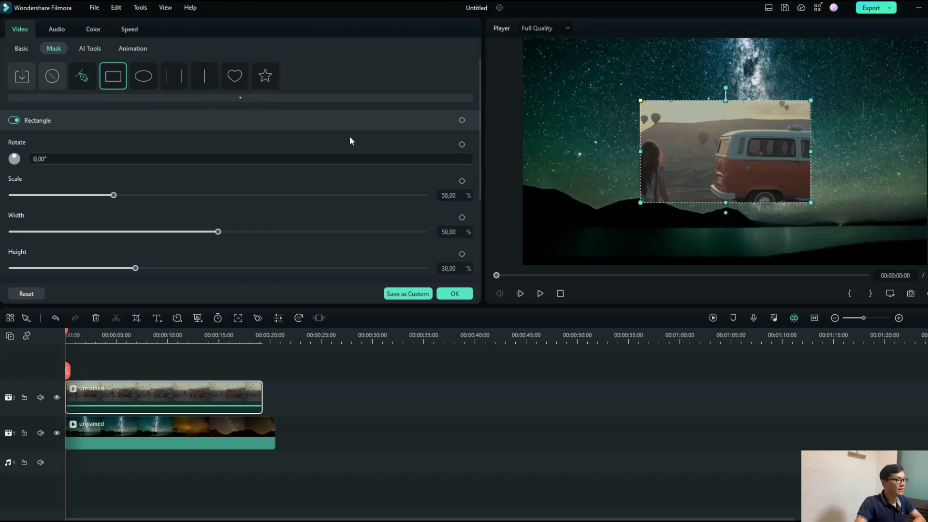
pyautogui.click(137, 80)
pyautogui.click(164, 79)
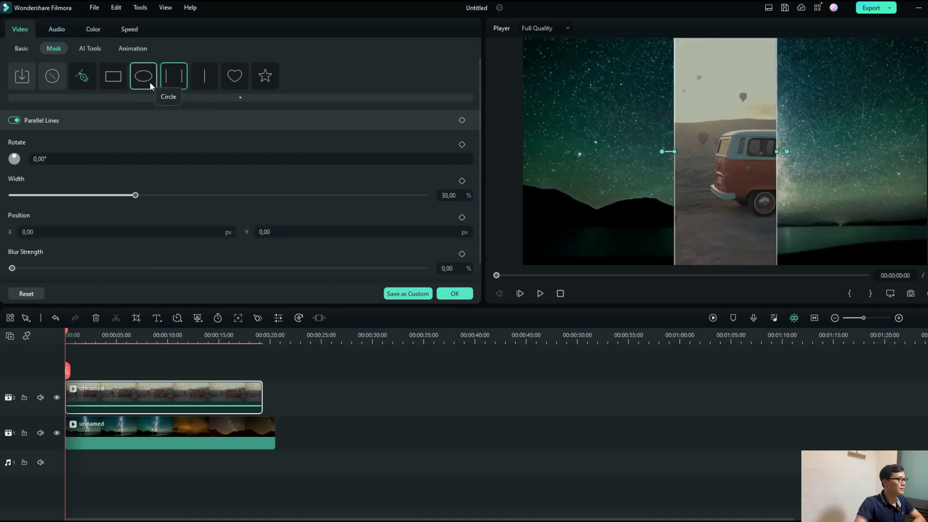
pyautogui.click(147, 80)
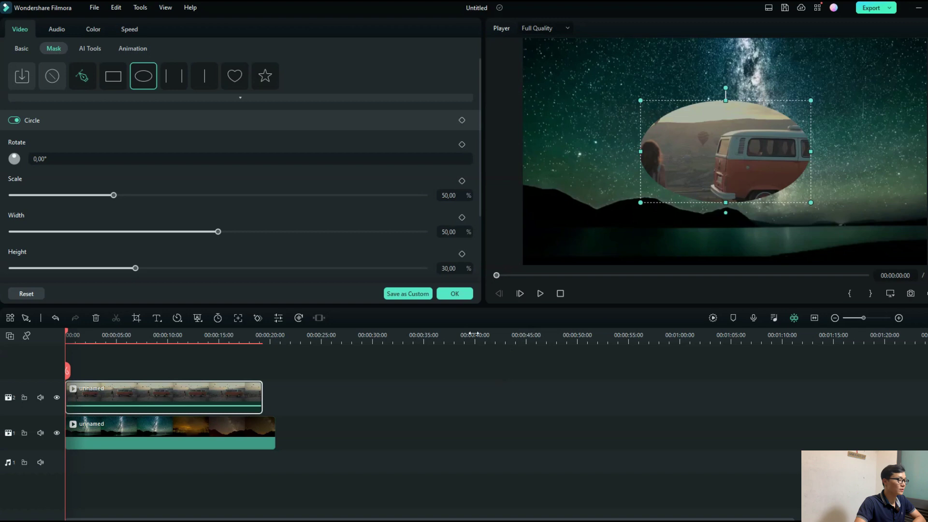
pyautogui.click(455, 296)
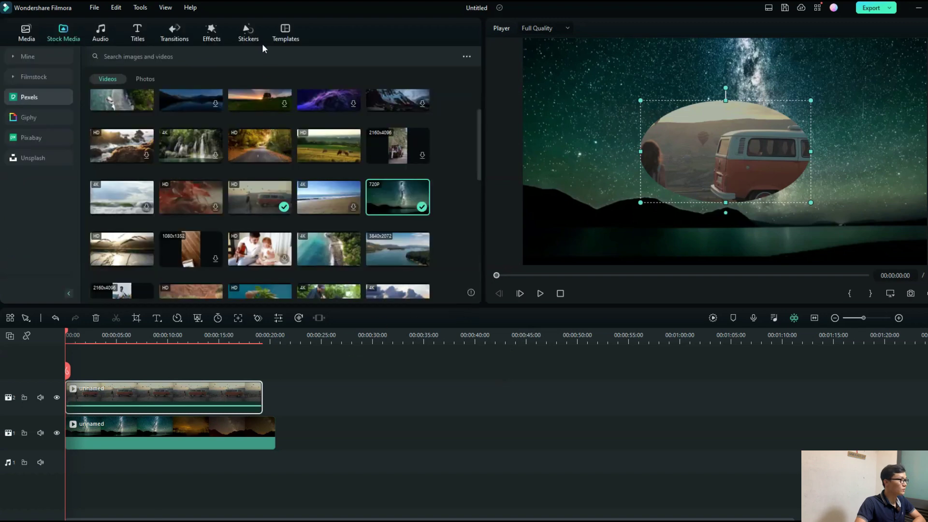
# Drag the Image Mask and Shape Mask effects onto the van clip and open its properties
pyautogui.click(216, 29)
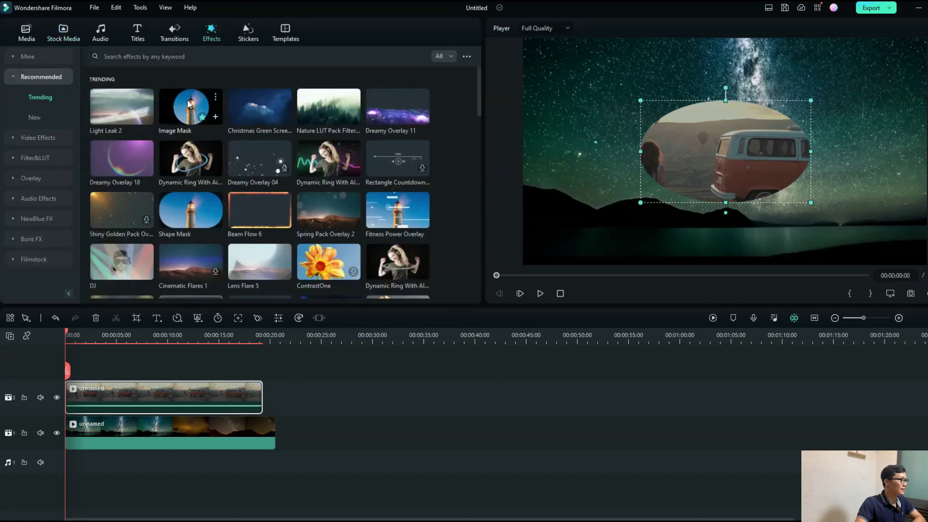
pyautogui.click(151, 57)
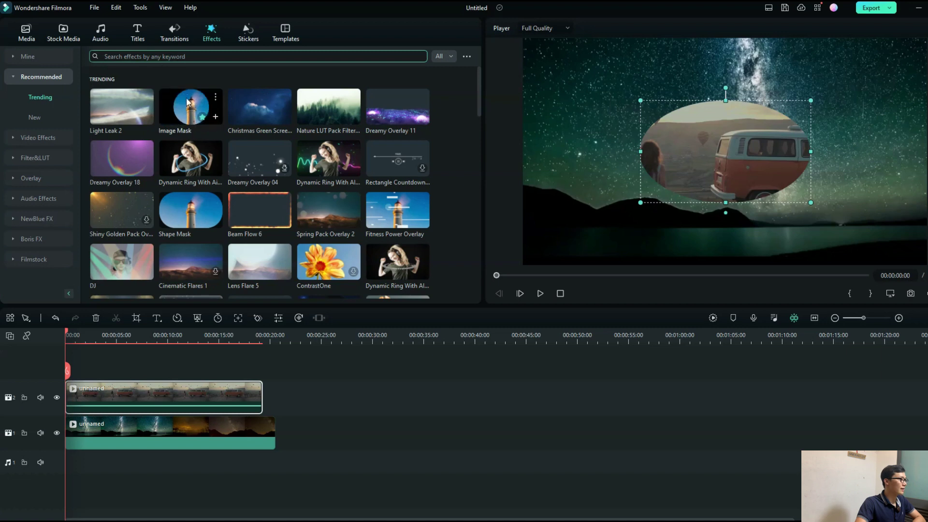
pyautogui.moveTo(176, 126); pyautogui.dragTo(161, 409)
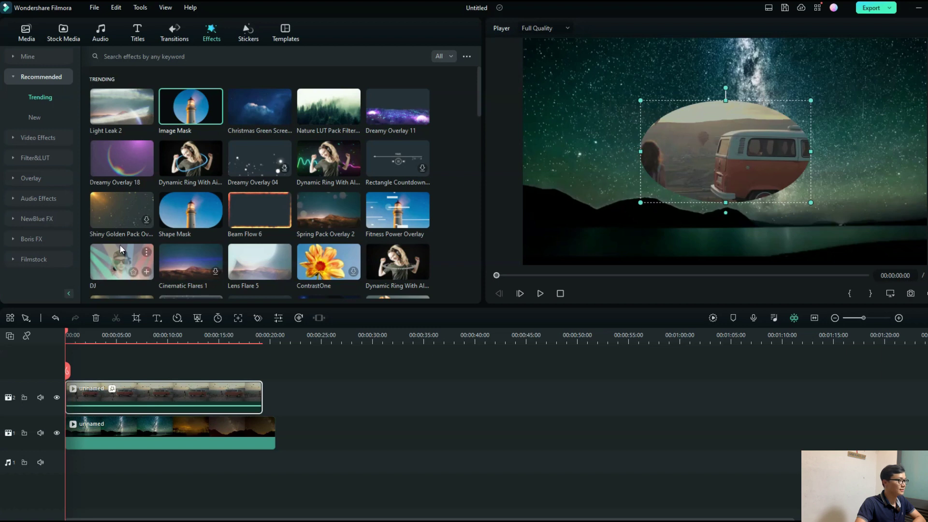
pyautogui.moveTo(203, 211); pyautogui.dragTo(203, 403)
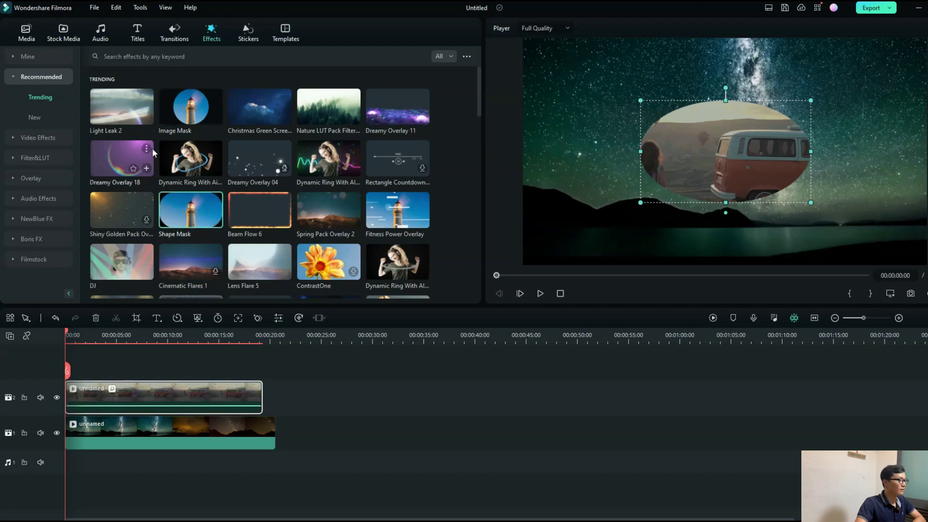
pyautogui.moveTo(179, 111); pyautogui.dragTo(183, 396)
pyautogui.doubleClick(184, 397)
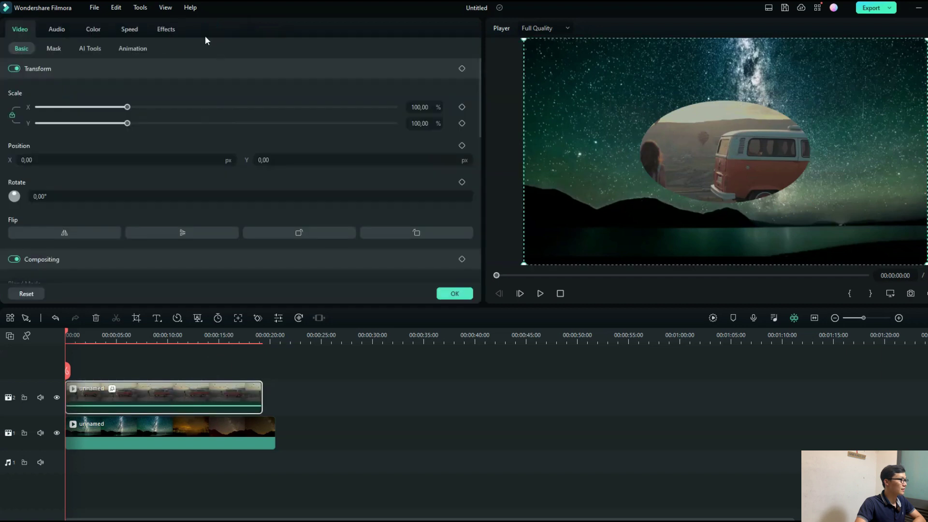
# Browse the applied Image Mask shapes, then delete the Image Mask, Shape Mask and remaining Image Mask effects
pyautogui.click(166, 29)
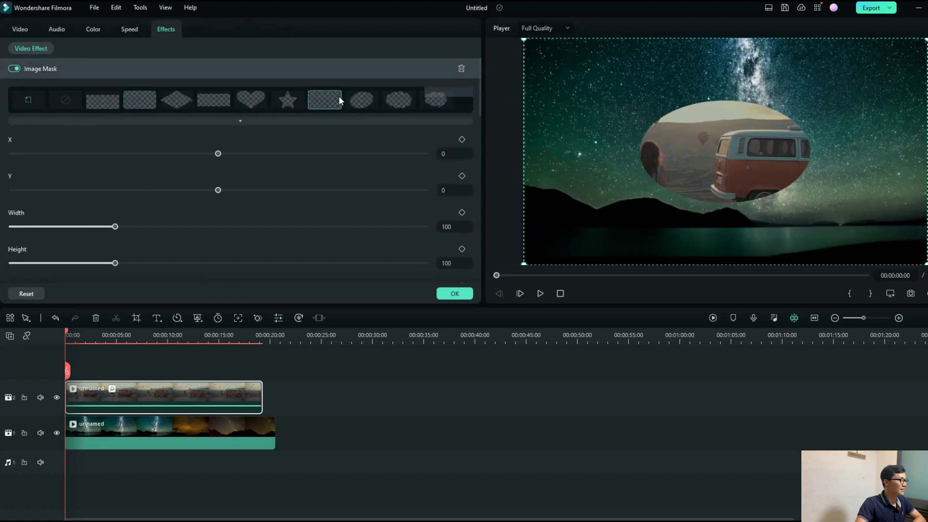
pyautogui.click(240, 120)
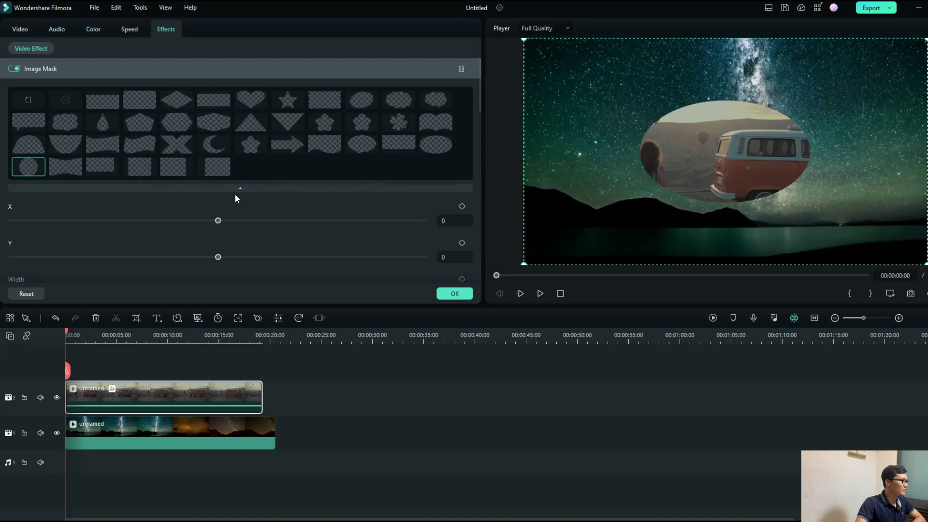
pyautogui.scroll(-3, 236, 194)
pyautogui.scroll(3, 237, 193)
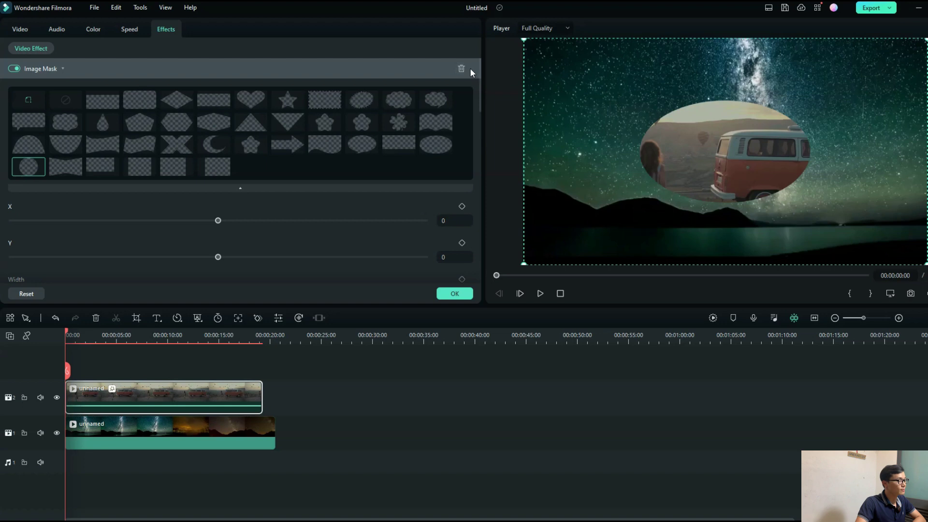
pyautogui.click(465, 66)
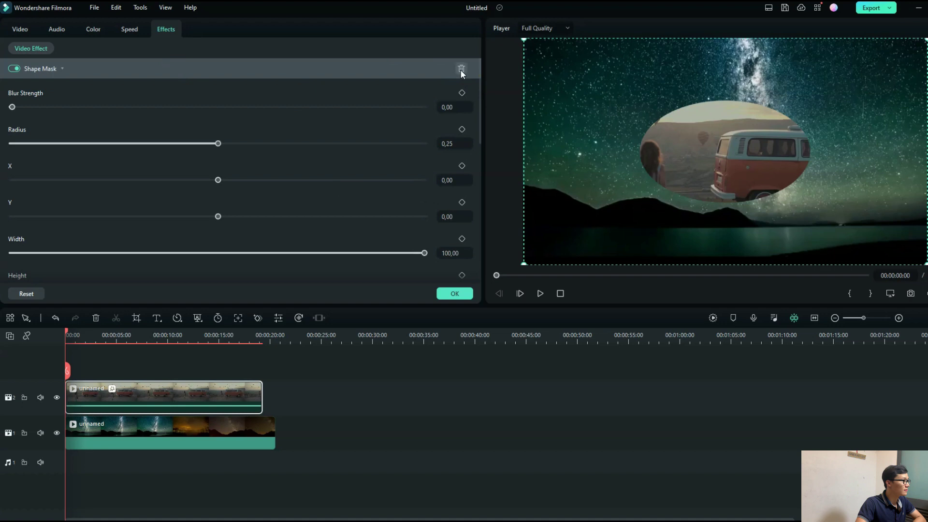
pyautogui.click(461, 69)
pyautogui.click(461, 69)
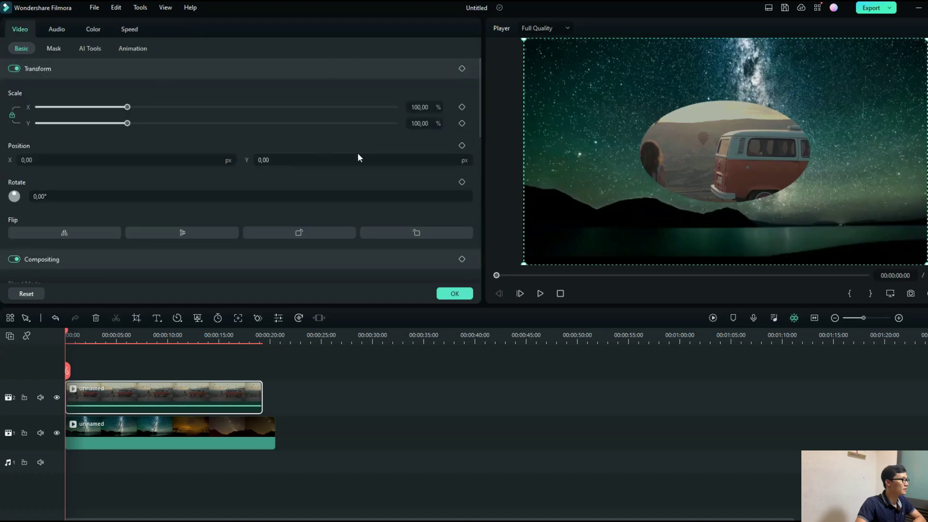
# Choose Draw Mask and place points from the frame's left edge along the horizon up the hillside
pyautogui.click(52, 48)
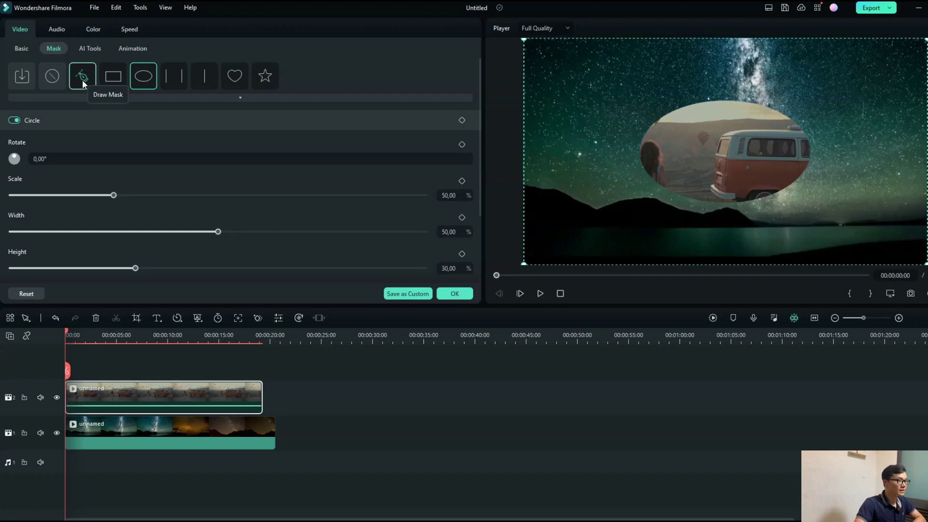
pyautogui.click(82, 80)
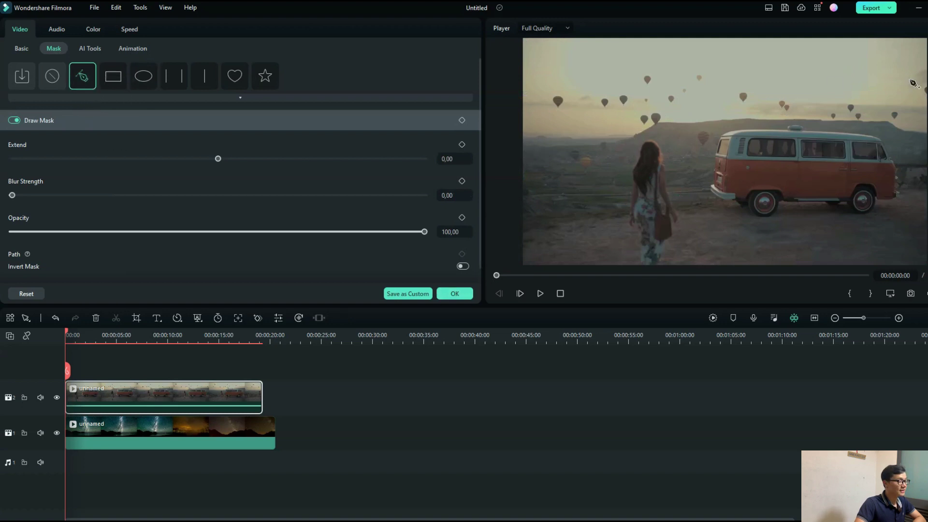
pyautogui.moveTo(525, 146); pyautogui.dragTo(545, 147)
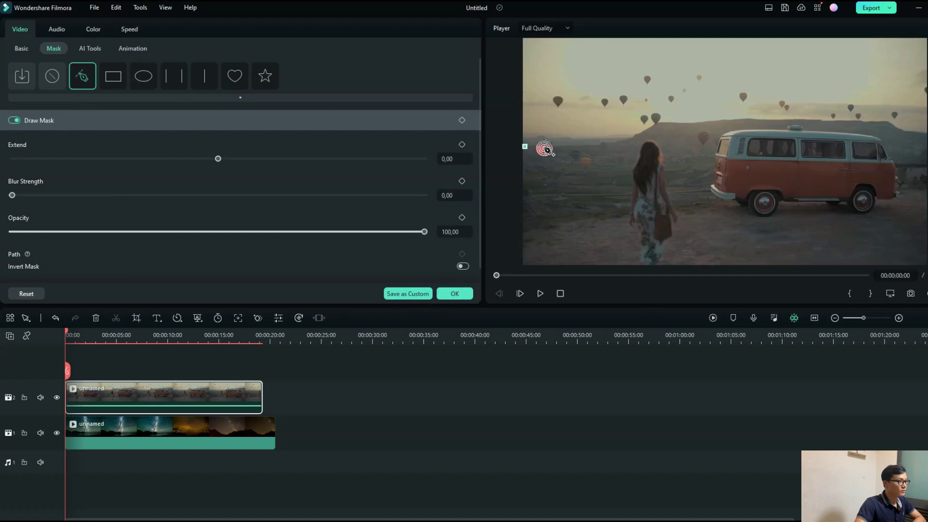
pyautogui.click(573, 151)
pyautogui.click(588, 149)
pyautogui.click(609, 147)
pyautogui.click(620, 141)
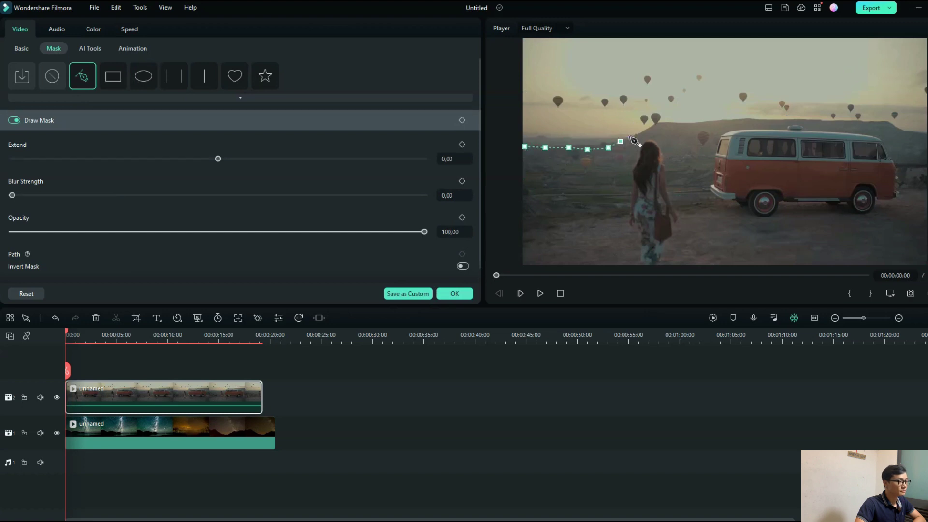
pyautogui.click(639, 137)
pyautogui.click(650, 132)
# Continue the mask path along the ridge above the van to the frame's right edge
pyautogui.click(685, 124)
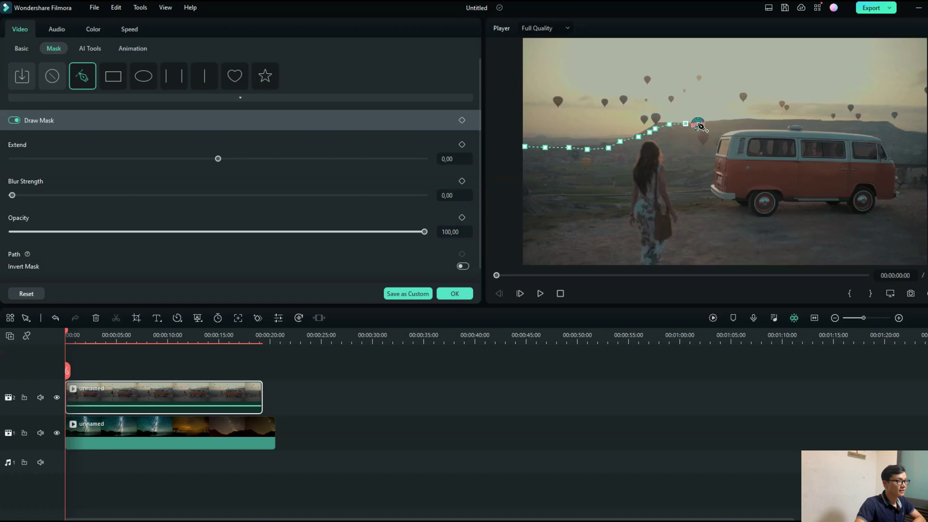
pyautogui.click(705, 124)
pyautogui.click(723, 124)
pyautogui.click(746, 124)
pyautogui.click(767, 122)
pyautogui.click(780, 122)
pyautogui.click(808, 122)
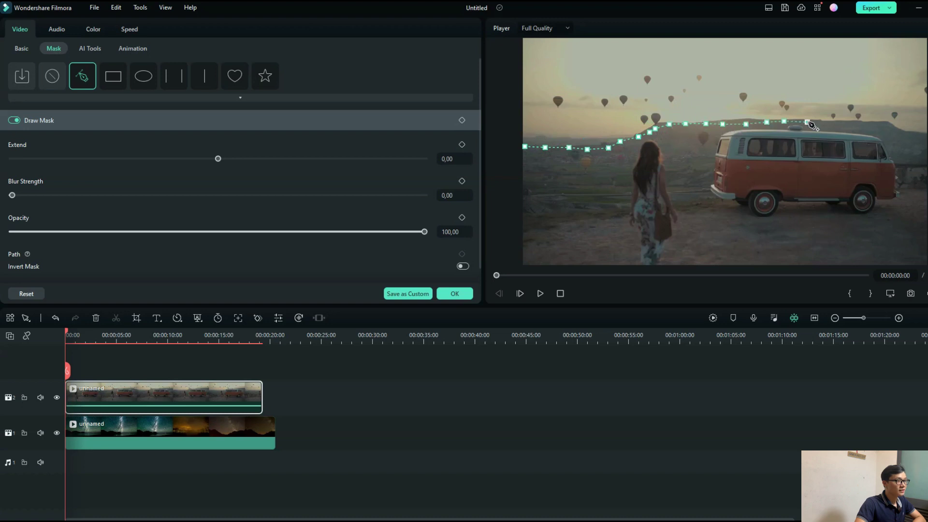
pyautogui.click(834, 123)
pyautogui.click(859, 123)
pyautogui.click(867, 123)
pyautogui.click(887, 126)
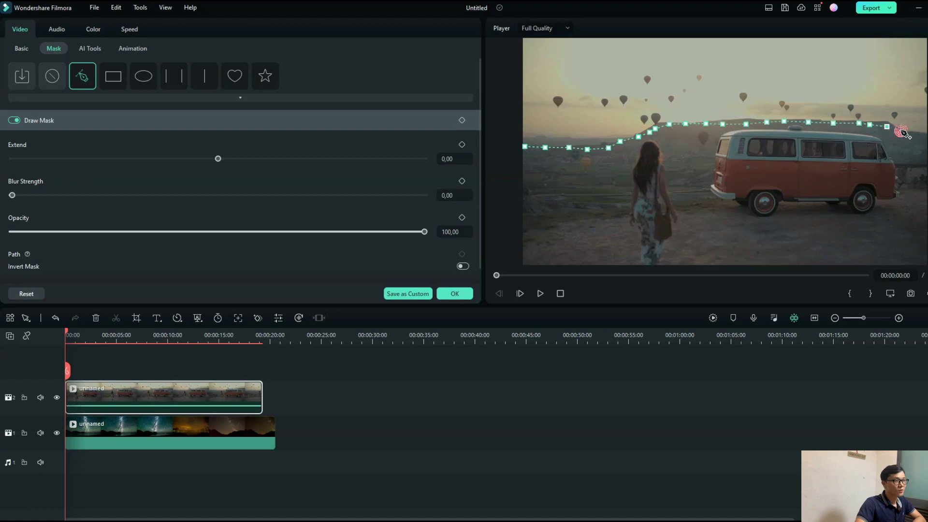
pyautogui.click(911, 133)
pyautogui.click(924, 134)
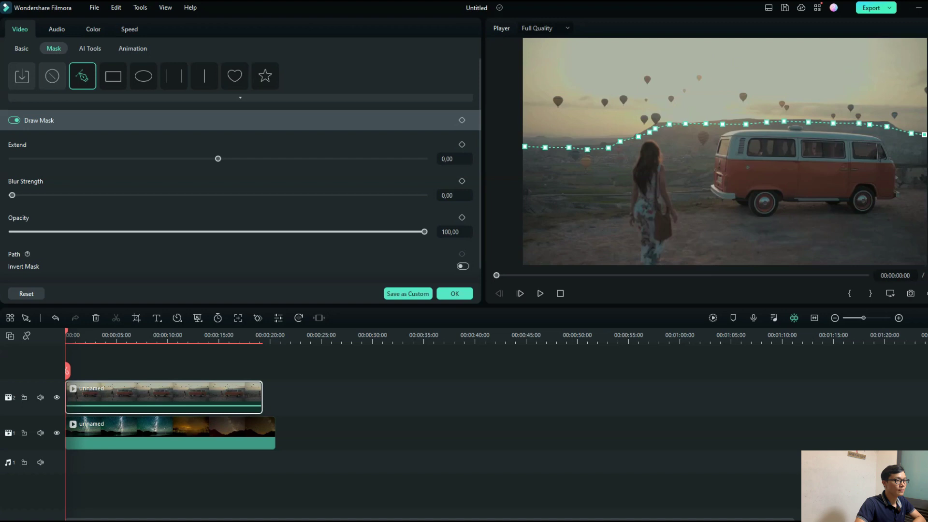
# Add the bottom-right and bottom-left corner points and close the mask path at its start
pyautogui.click(925, 263)
pyautogui.click(526, 263)
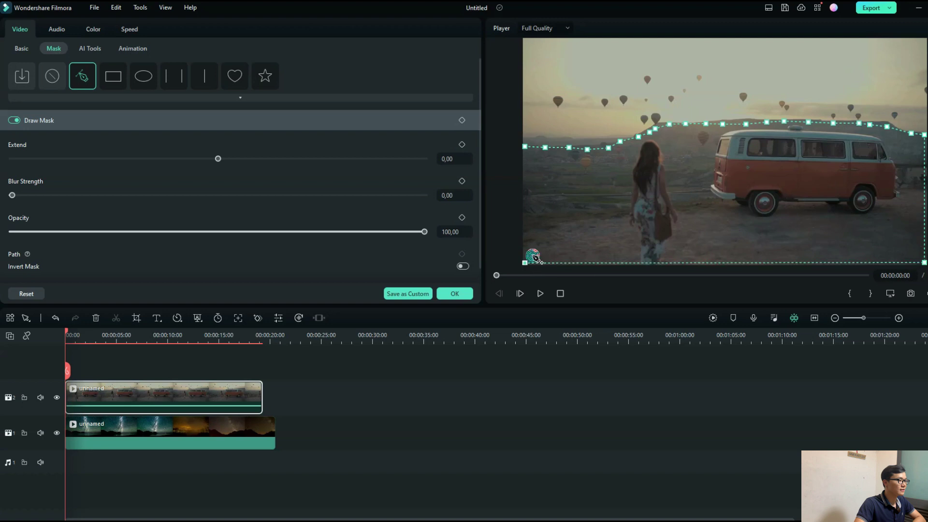
pyautogui.click(525, 147)
pyautogui.click(524, 163)
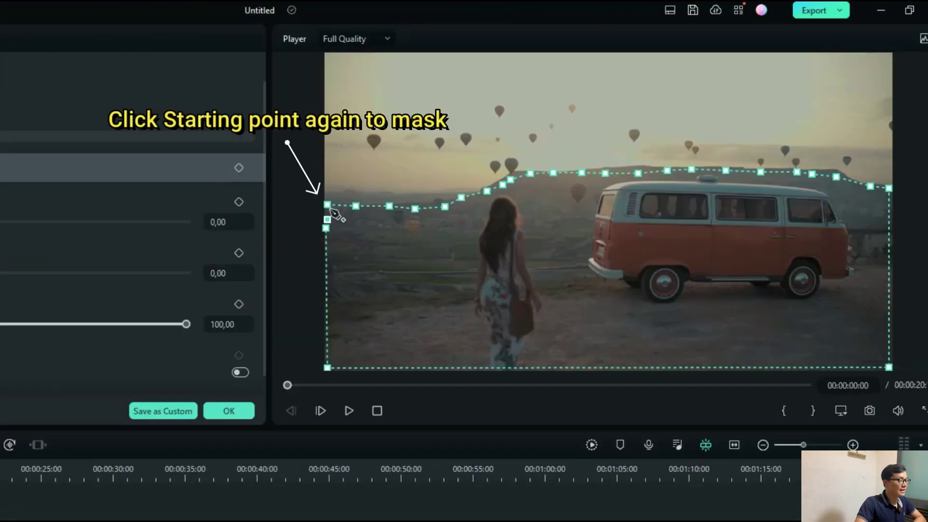
pyautogui.click(347, 205)
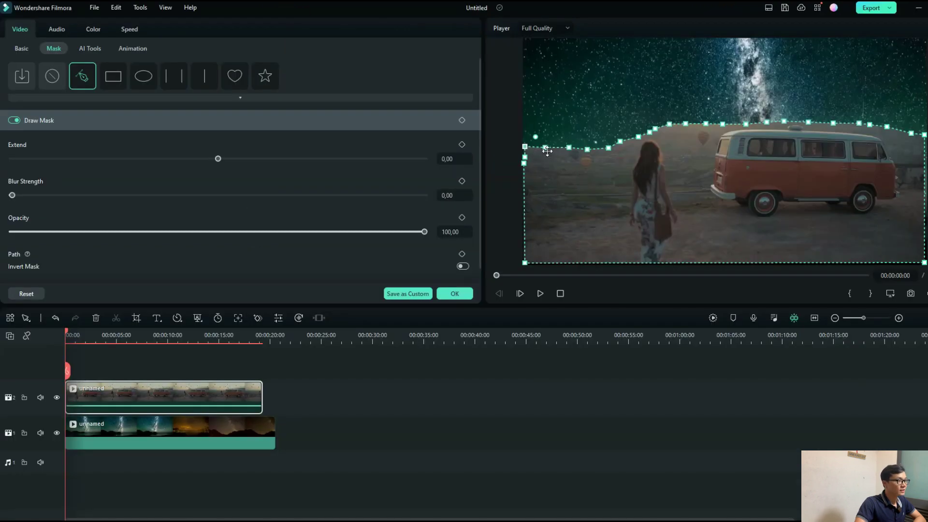
# Adjust the left horizon mask point and delete two hillside points and the one above the van's roof
pyautogui.moveTo(547, 151)
pyautogui.mouseDown()
pyautogui.moveTo(560, 164)
pyautogui.moveTo(540, 140)
pyautogui.moveTo(537, 149)
pyautogui.moveTo(559, 145)
pyautogui.mouseUp()
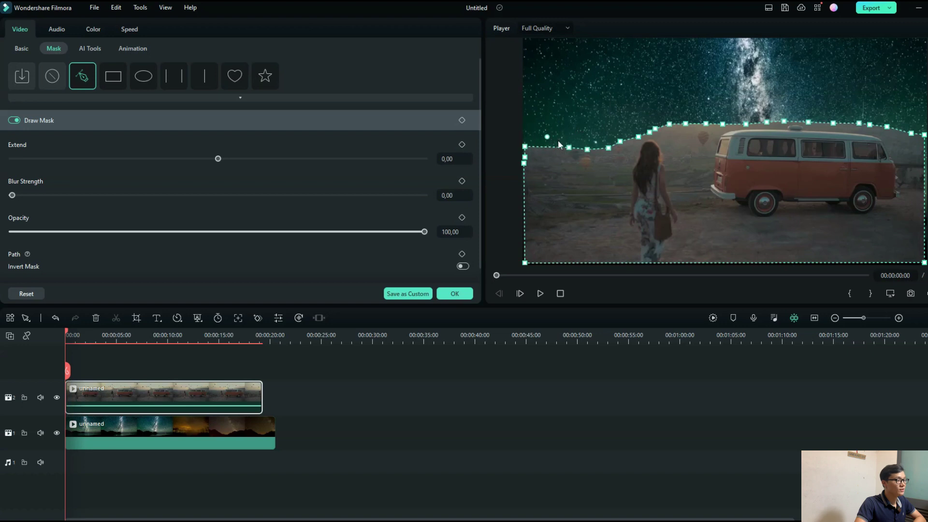
pyautogui.click(620, 142)
pyautogui.press('Delete')
pyautogui.click(649, 131)
pyautogui.press('Delete')
pyautogui.click(808, 122)
pyautogui.press('Delete')
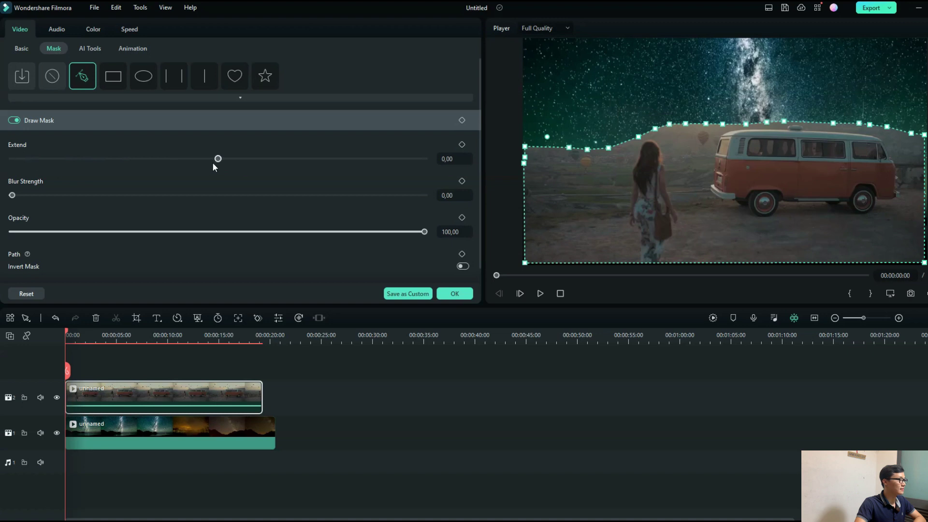
# Set the drawn mask's Extend to -2.21 and Blur Strength to about 42.44
pyautogui.moveTo(218, 159)
pyautogui.mouseDown()
pyautogui.moveTo(265, 159)
pyautogui.moveTo(190, 162)
pyautogui.moveTo(217, 161)
pyautogui.mouseUp()
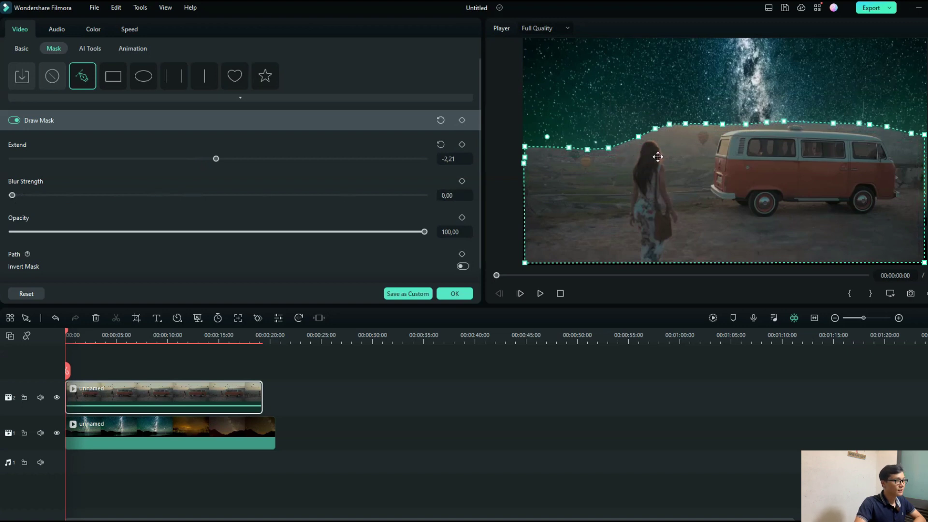
pyautogui.click(612, 120)
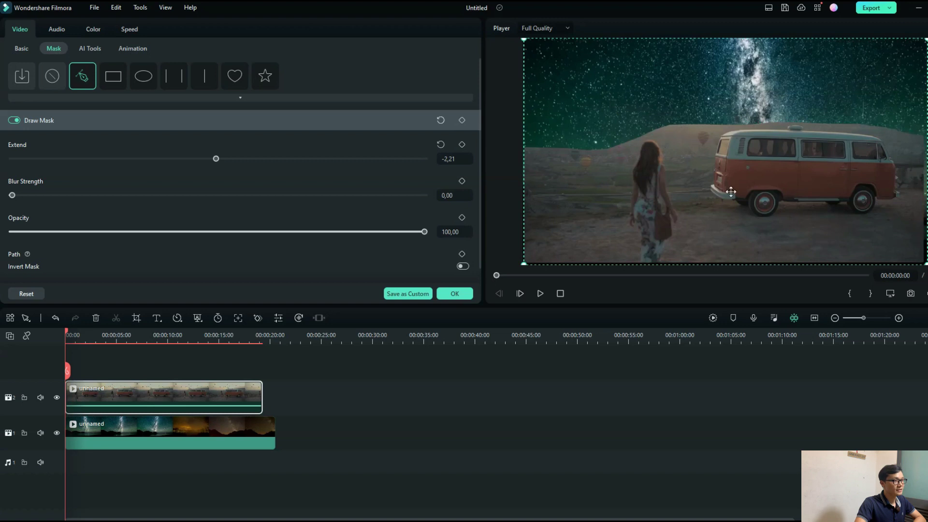
pyautogui.moveTo(15, 193); pyautogui.dragTo(164, 199)
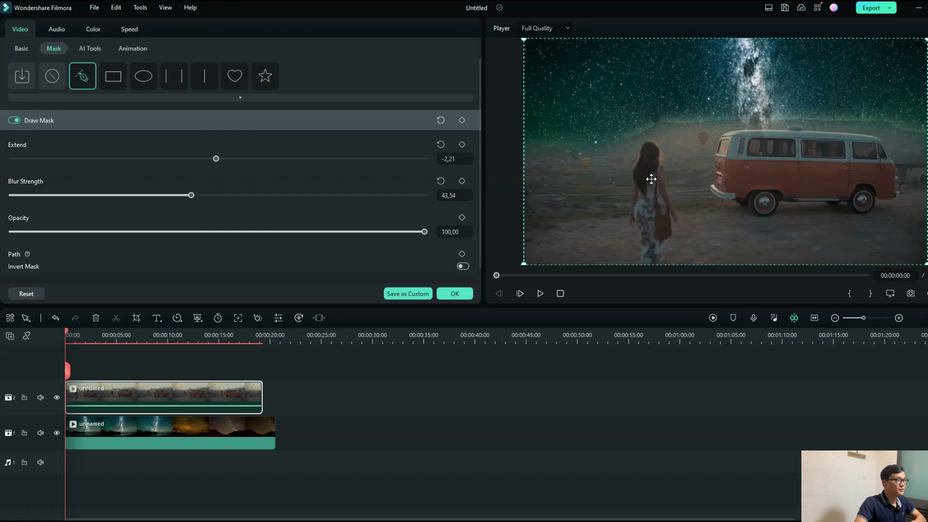
pyautogui.moveTo(191, 196)
pyautogui.mouseDown()
pyautogui.moveTo(22, 200)
pyautogui.moveTo(187, 195)
pyautogui.mouseUp()
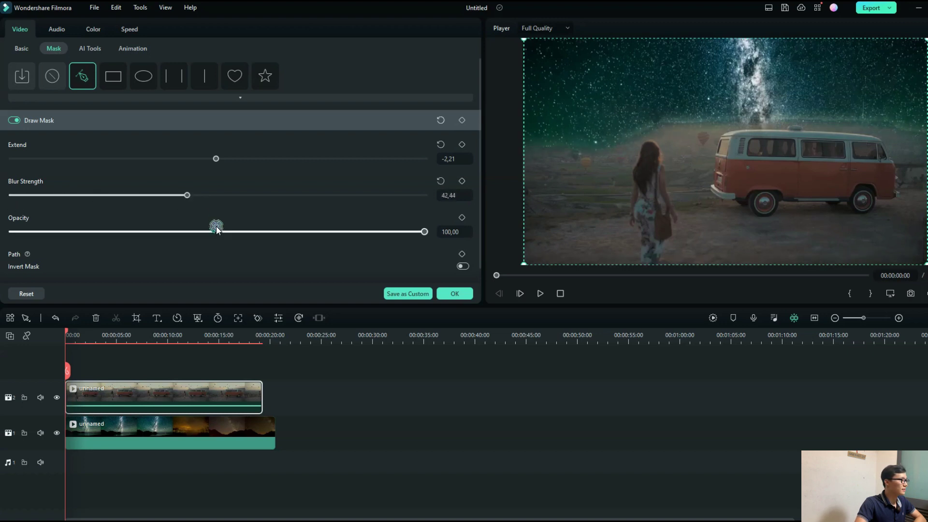
pyautogui.scroll(-1, 280, 198)
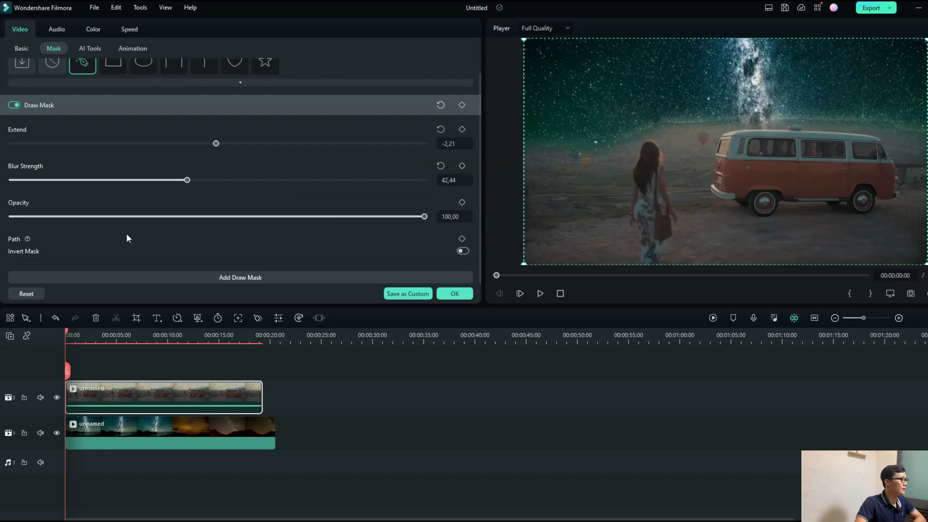
# Set the Draw Mask opacity to 100 after briefly lowering it
pyautogui.moveTo(424, 216); pyautogui.dragTo(195, 208)
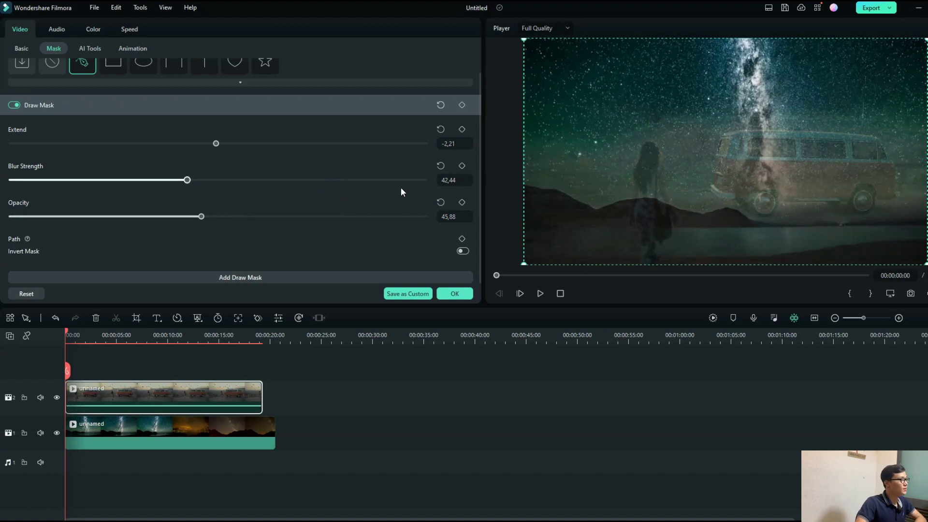
pyautogui.scroll(1, 401, 191)
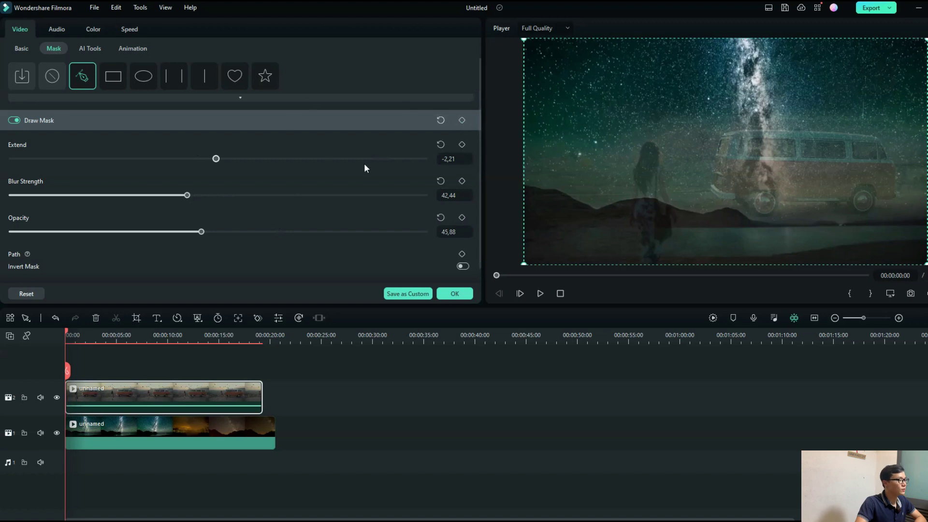
pyautogui.moveTo(232, 231); pyautogui.dragTo(437, 225)
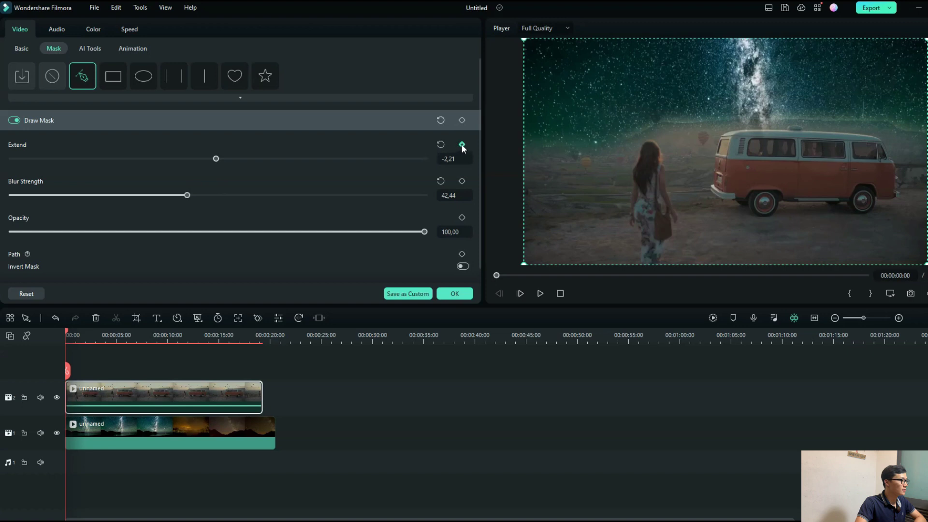
# Lower mask blur to 37.27, set Extend to -200, and keyframe Extend at the clip start
pyautogui.moveTo(187, 195); pyautogui.dragTo(165, 195)
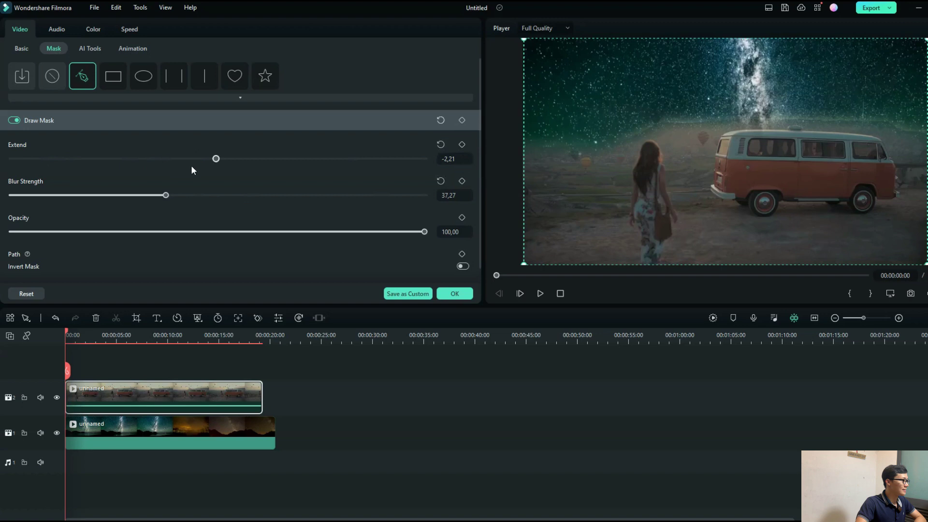
pyautogui.moveTo(219, 159); pyautogui.dragTo(5, 173)
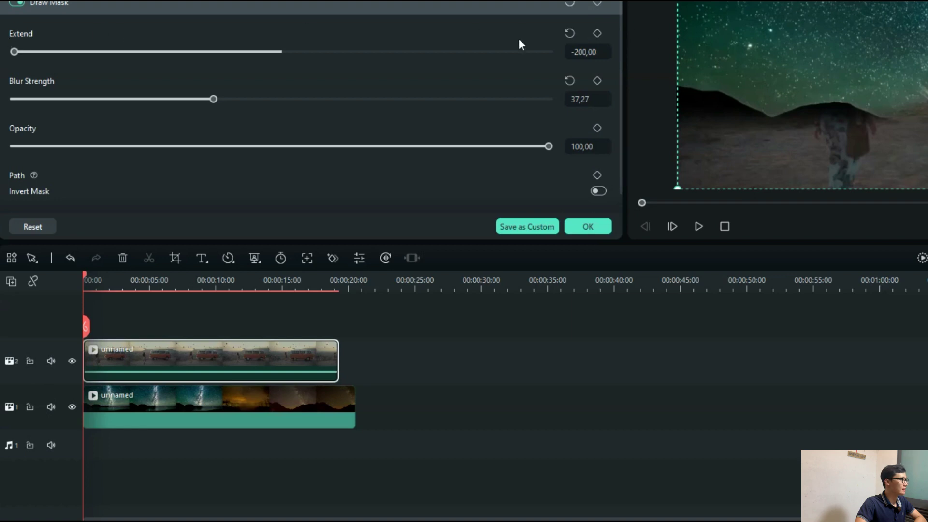
pyautogui.click(597, 34)
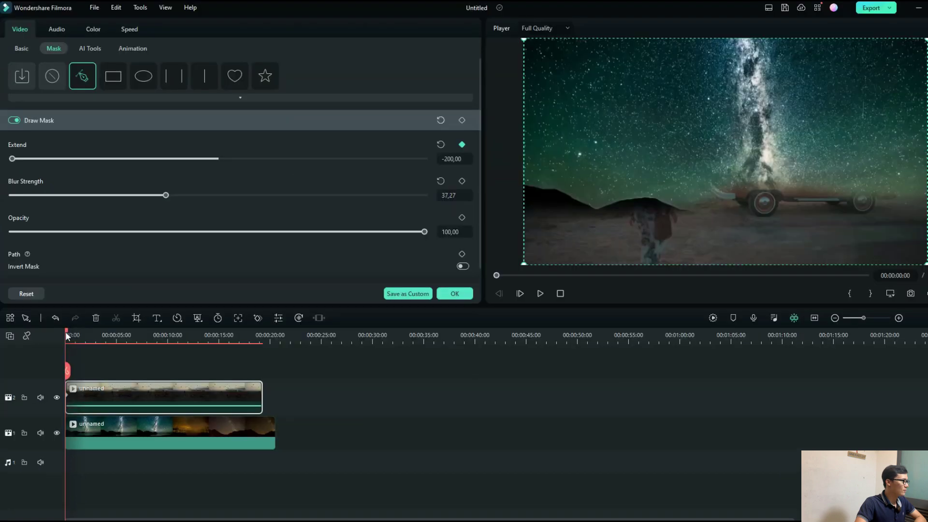
pyautogui.moveTo(67, 337)
pyautogui.mouseDown()
pyautogui.moveTo(112, 338)
pyautogui.moveTo(68, 349)
pyautogui.mouseUp()
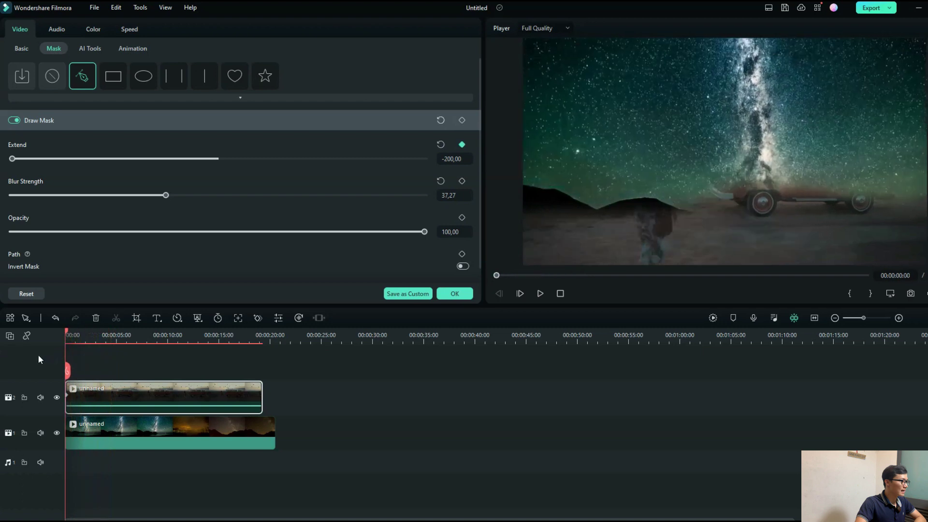
# Add a second Extend keyframe of 0 about two seconds into the clip
pyautogui.click(92, 355)
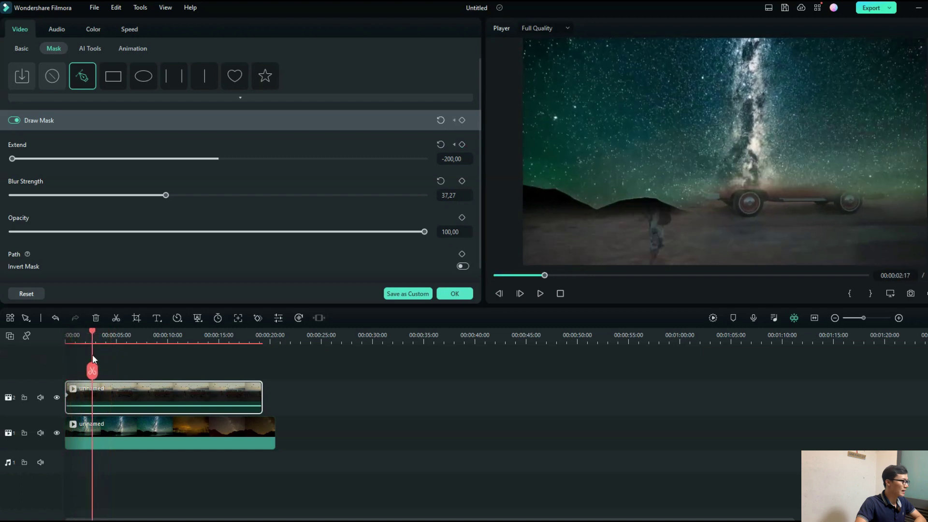
pyautogui.moveTo(13, 159); pyautogui.dragTo(221, 158)
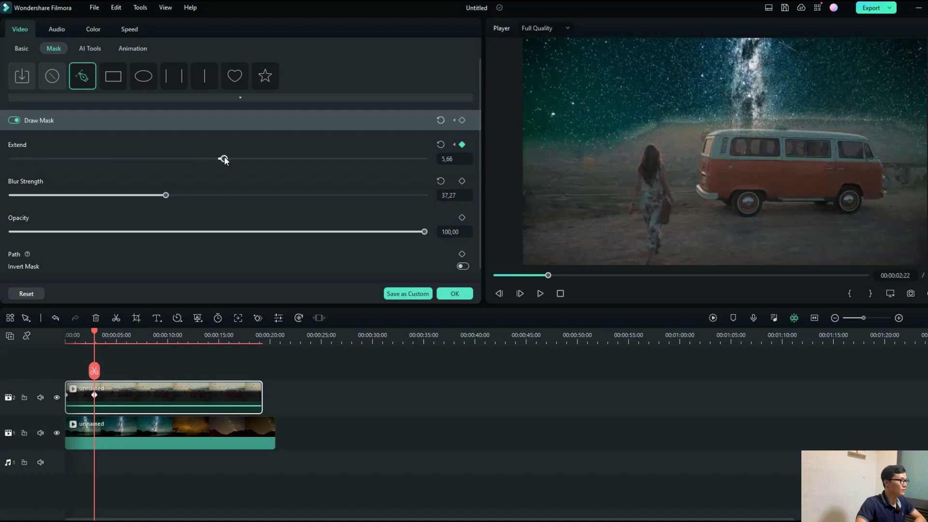
pyautogui.moveTo(219, 158); pyautogui.dragTo(216, 160)
pyautogui.click(460, 158)
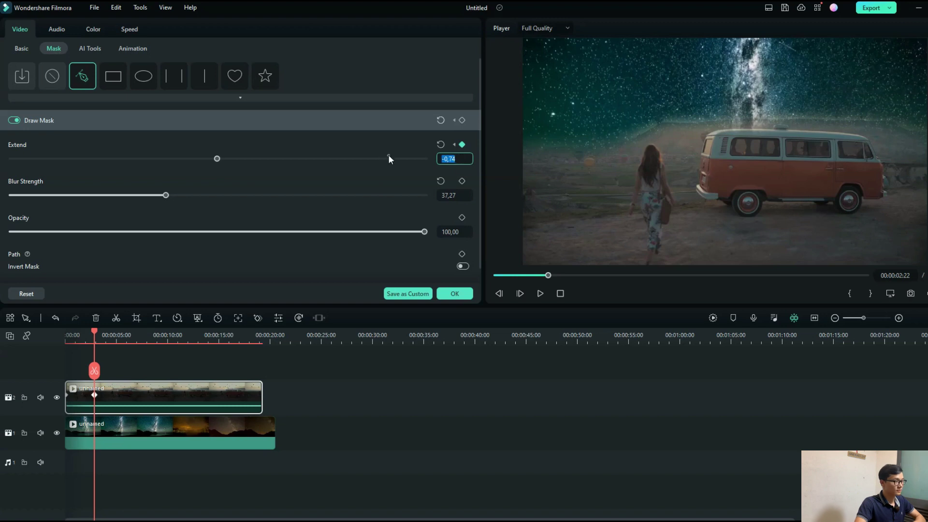
pyautogui.write('0')
pyautogui.click(391, 181)
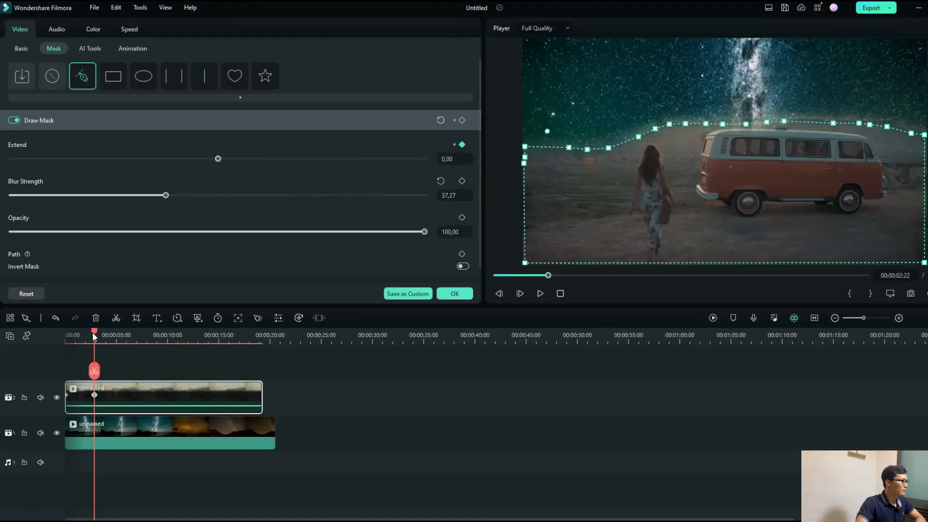
# Play the van reveal animation from the clip start to preview it
pyautogui.moveTo(93, 336); pyautogui.dragTo(53, 336)
pyautogui.click(541, 293)
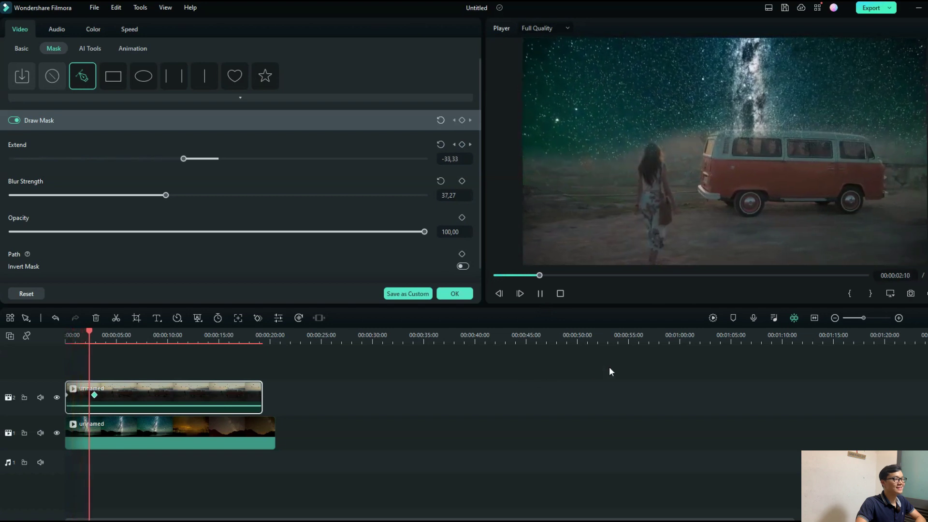
pyautogui.click(536, 295)
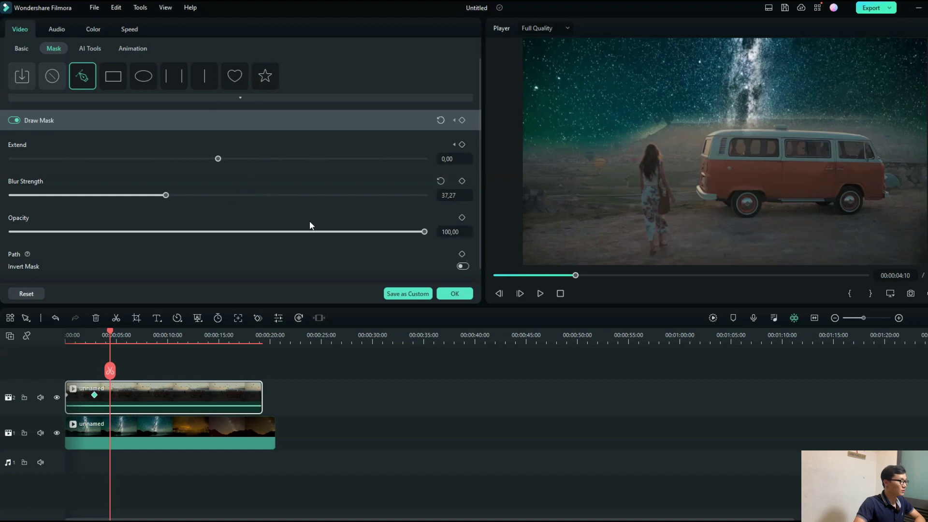
# Try Invert Mask and turn it back off, then bring up Save as Custom for the drawn mask
pyautogui.scroll(-1, 314, 249)
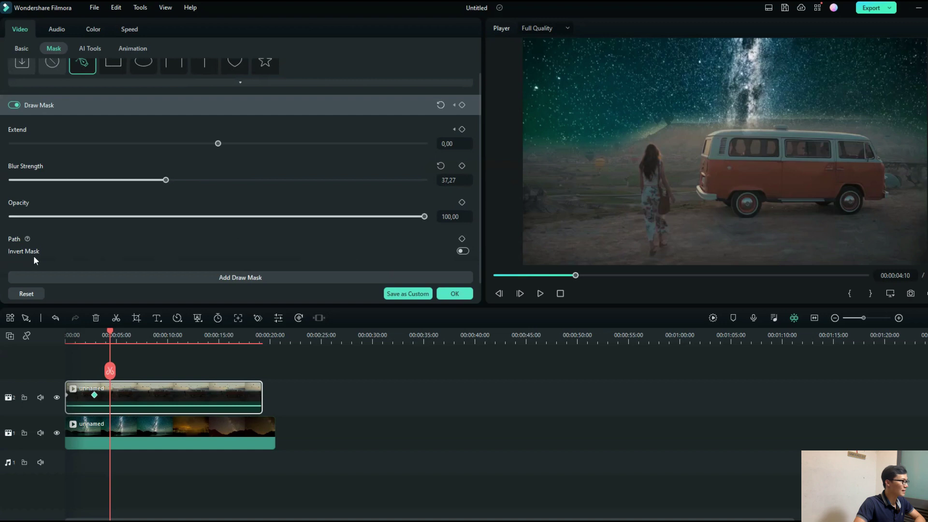
pyautogui.click(463, 253)
pyautogui.click(462, 252)
pyautogui.click(588, 163)
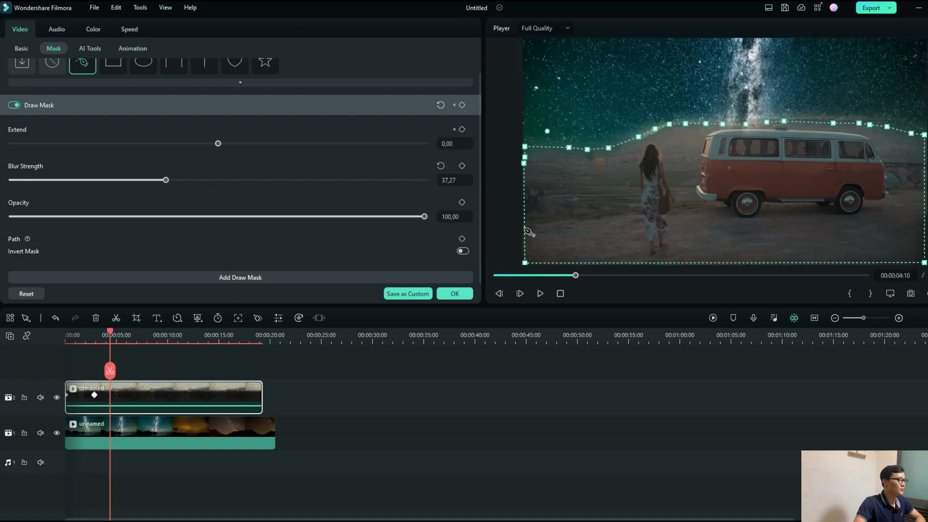
pyautogui.click(407, 294)
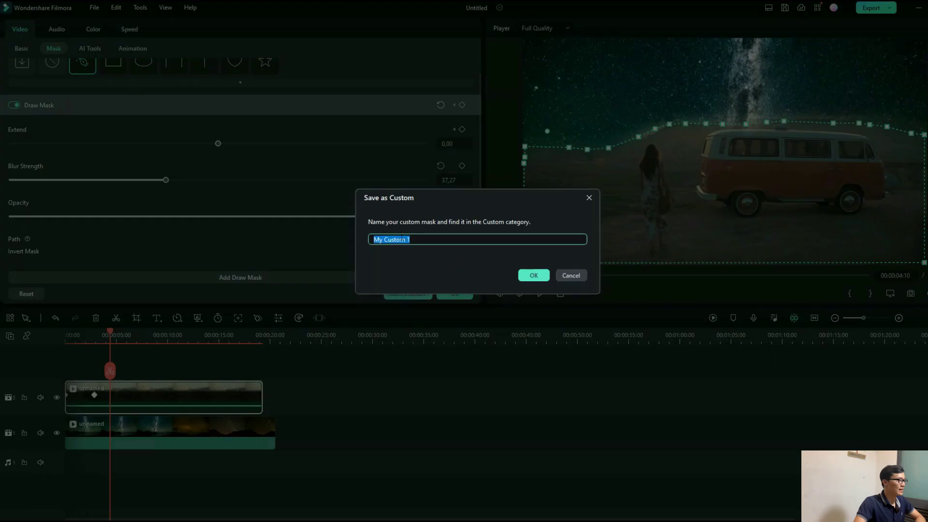
# Save the preset as My Custom 1, declining each prompt to replace the current Draw Mask
pyautogui.click(534, 275)
pyautogui.click(19, 100)
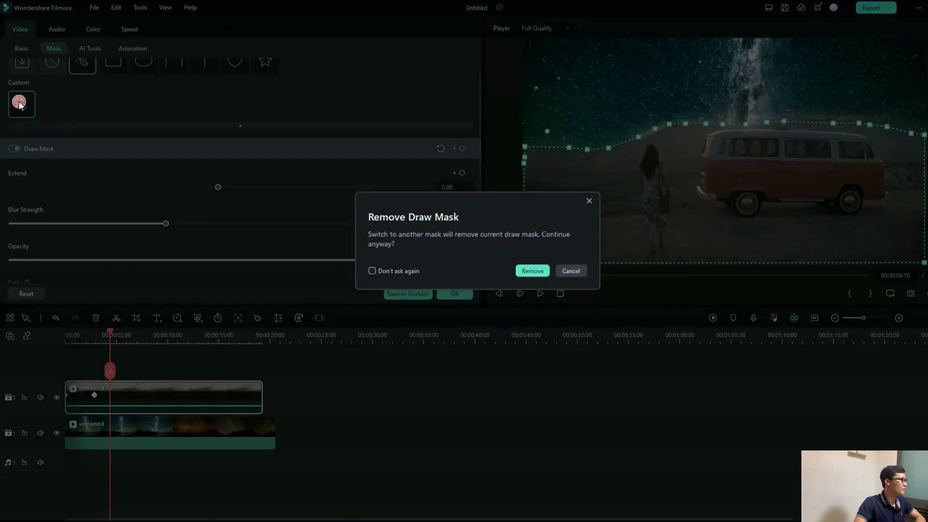
pyautogui.click(579, 273)
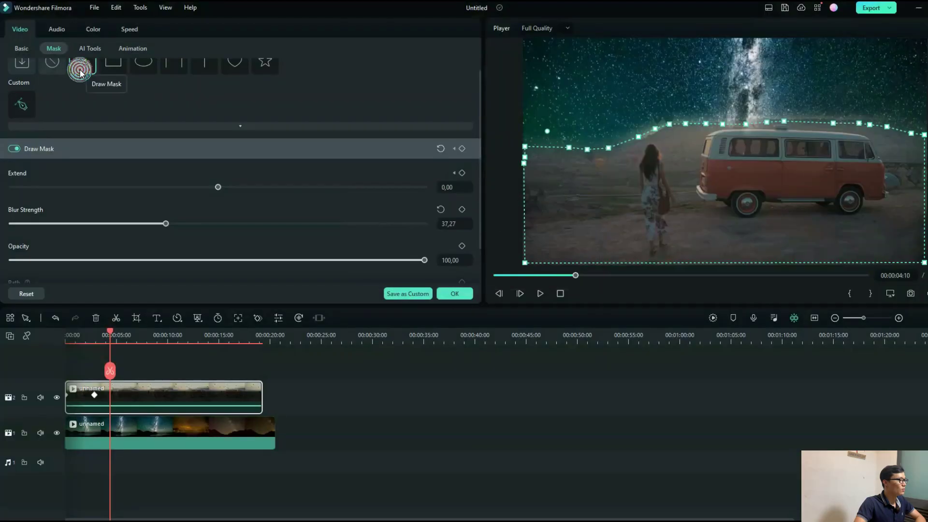
pyautogui.click(29, 106)
pyautogui.click(572, 271)
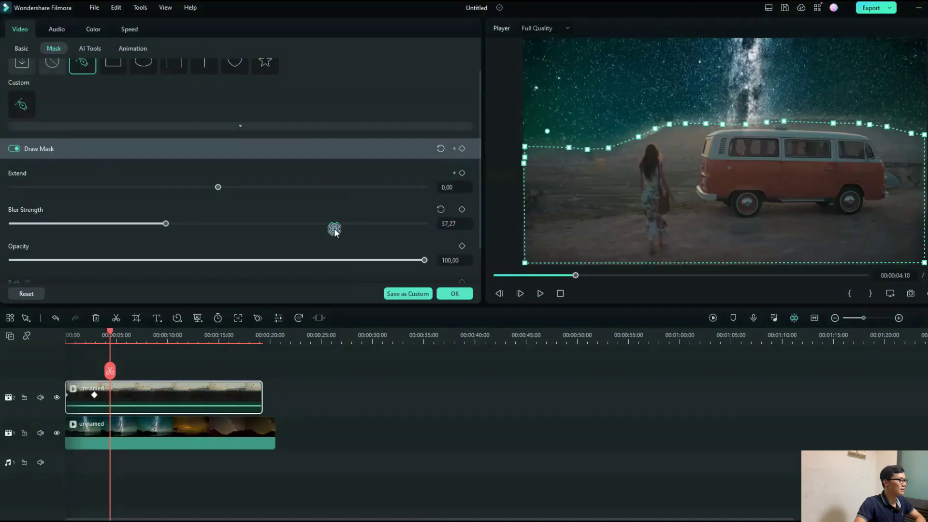
pyautogui.rightClick(12, 98)
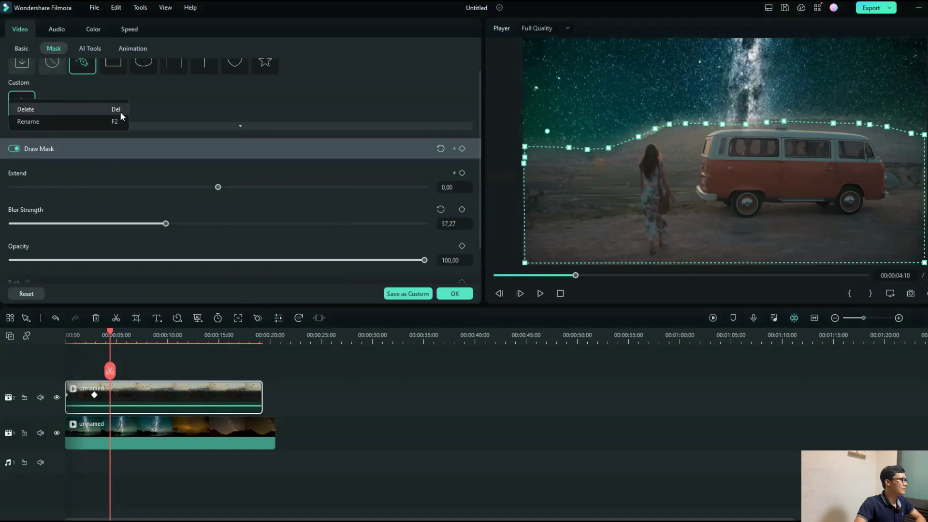
pyautogui.press('Escape')
pyautogui.click(23, 104)
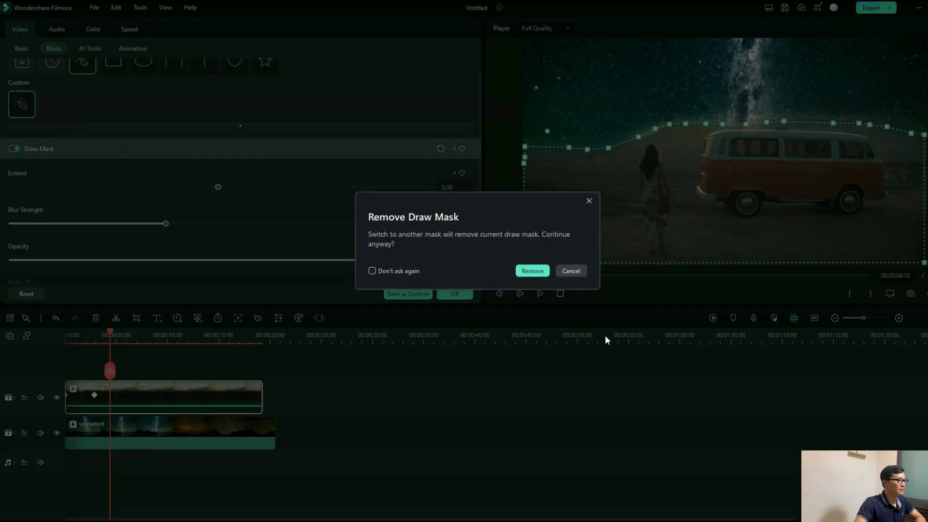
pyautogui.click(566, 276)
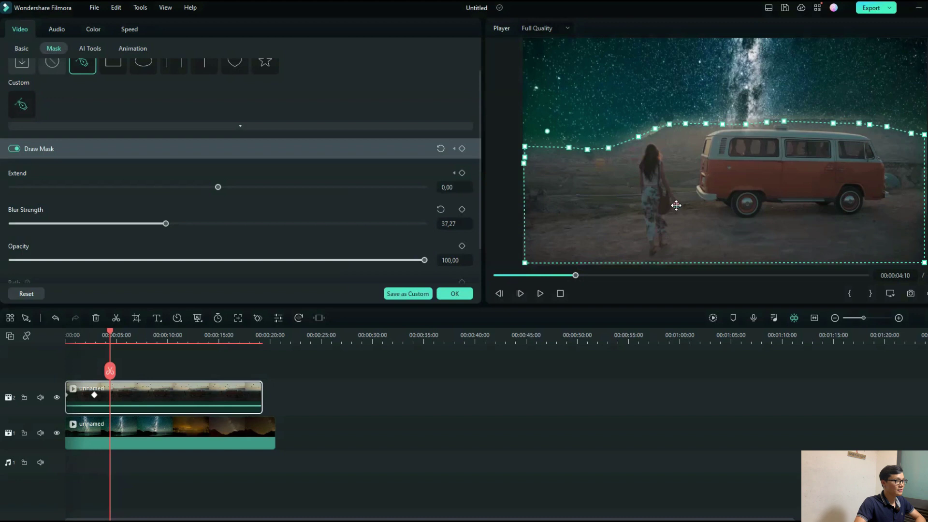